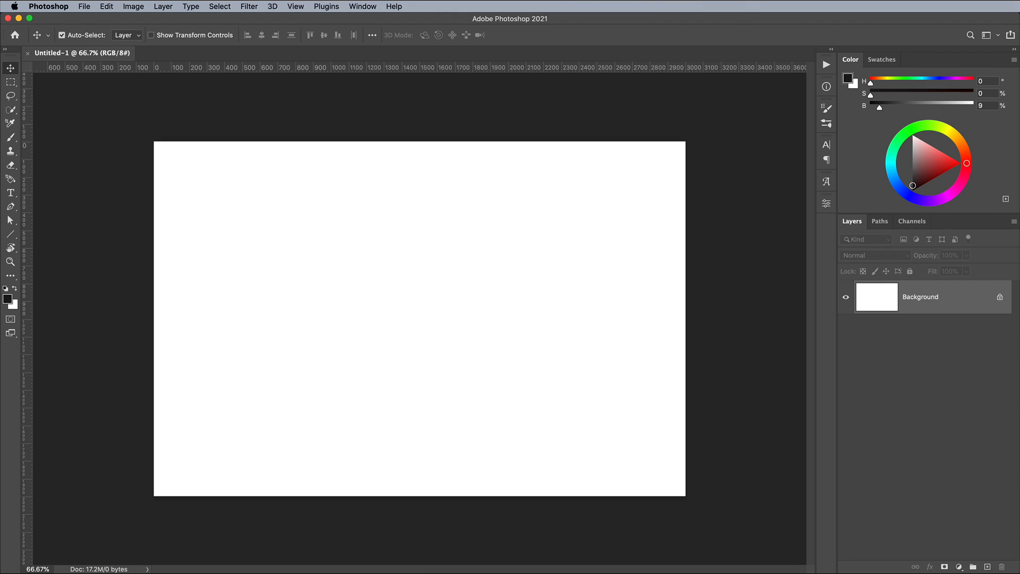
- Fill the background with the near-black foreground color and apply a Camera Raw vignette of -45
key("alt+BackSpace")
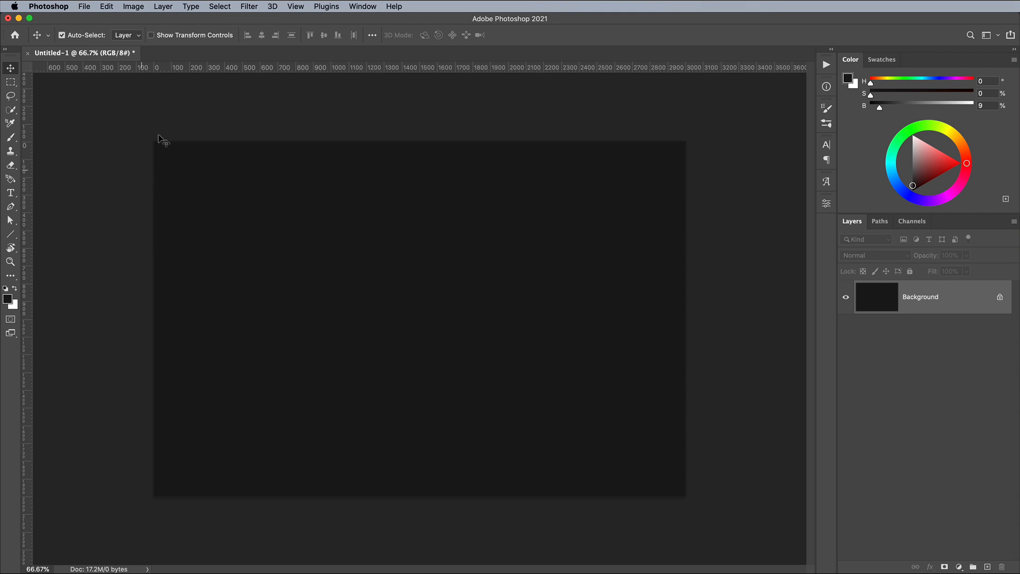
left_click(257, 7)
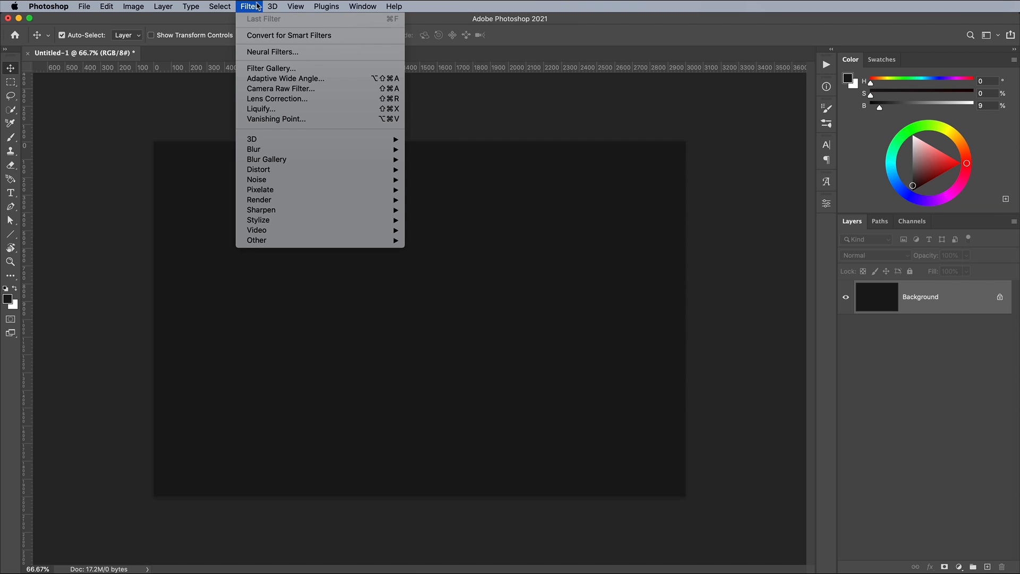
left_click(271, 89)
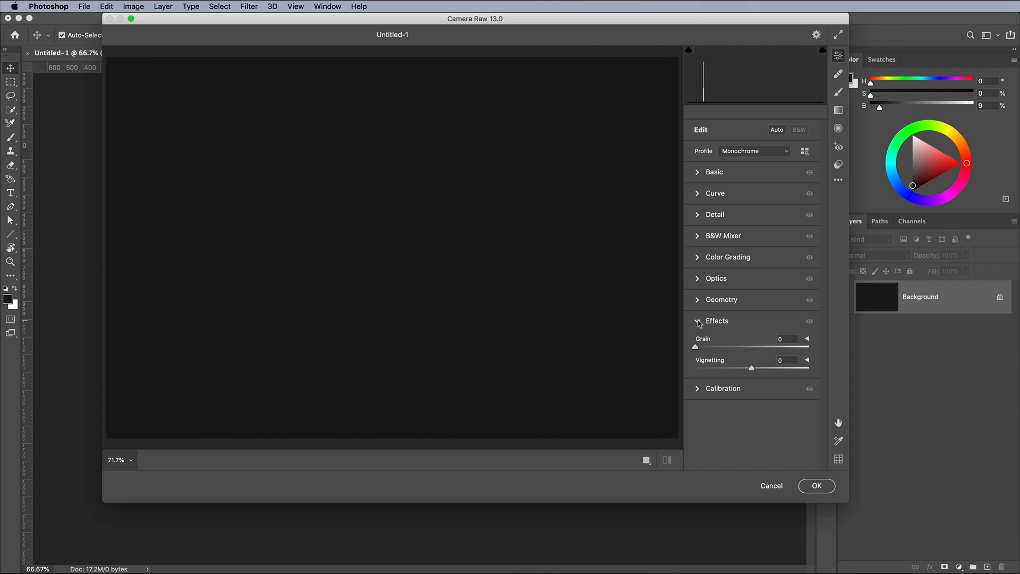
left_click_drag(750, 368, 727, 373)
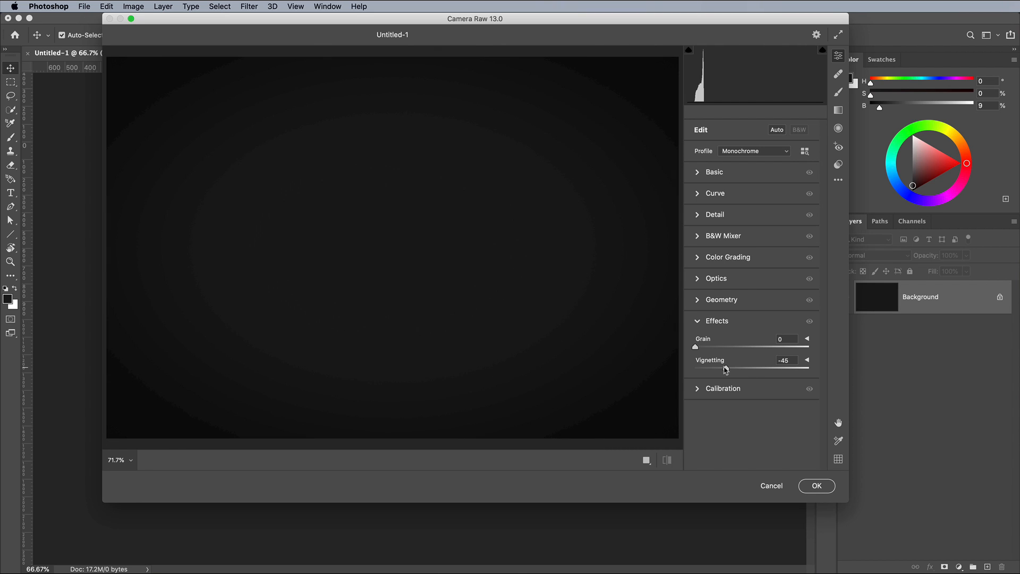
left_click(815, 485)
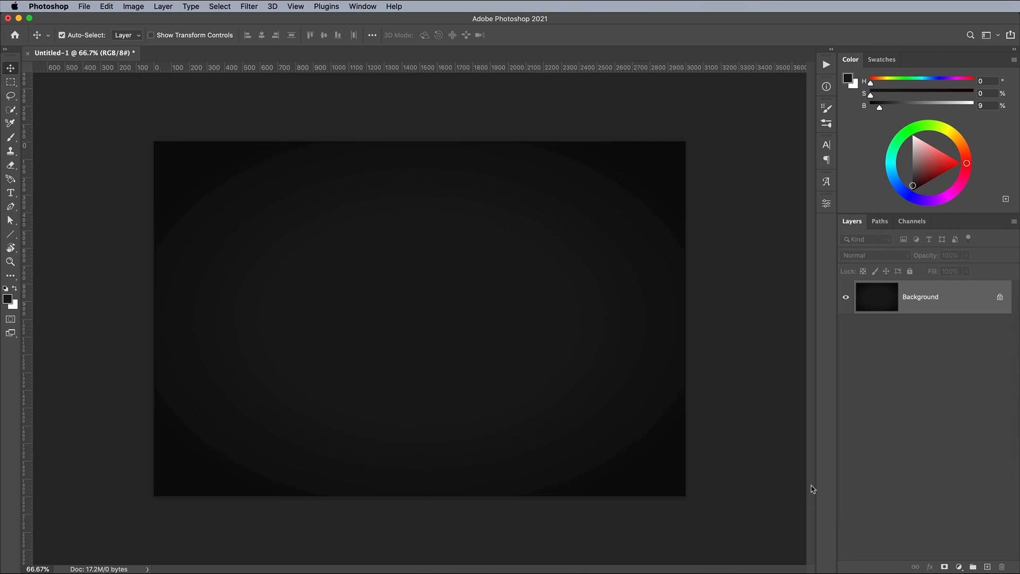
- Add a text layer reading "The" in the upper middle part of the canvas
key("super+1")
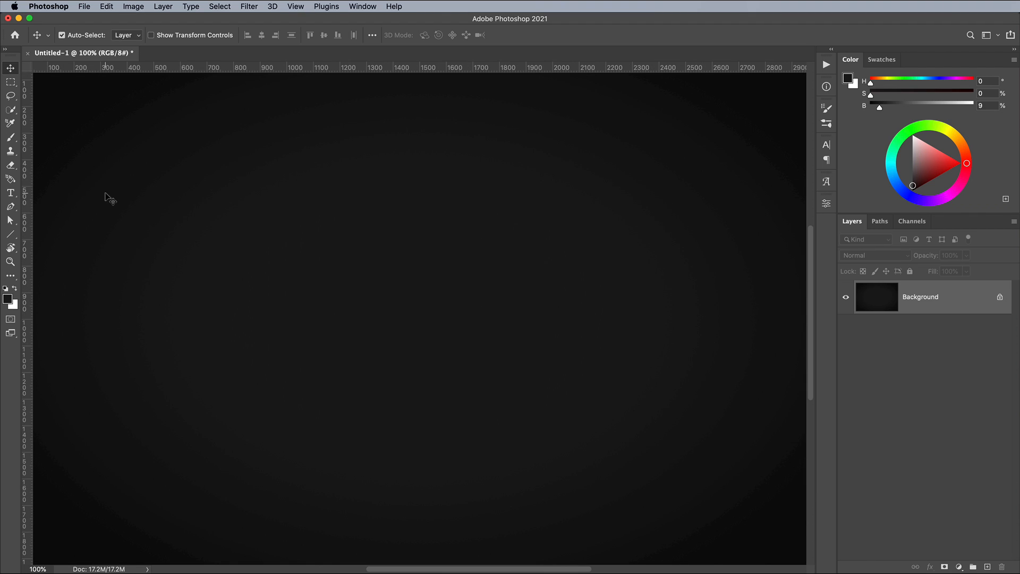
left_click(11, 192)
left_click(58, 192)
left_click(326, 242)
type("The")
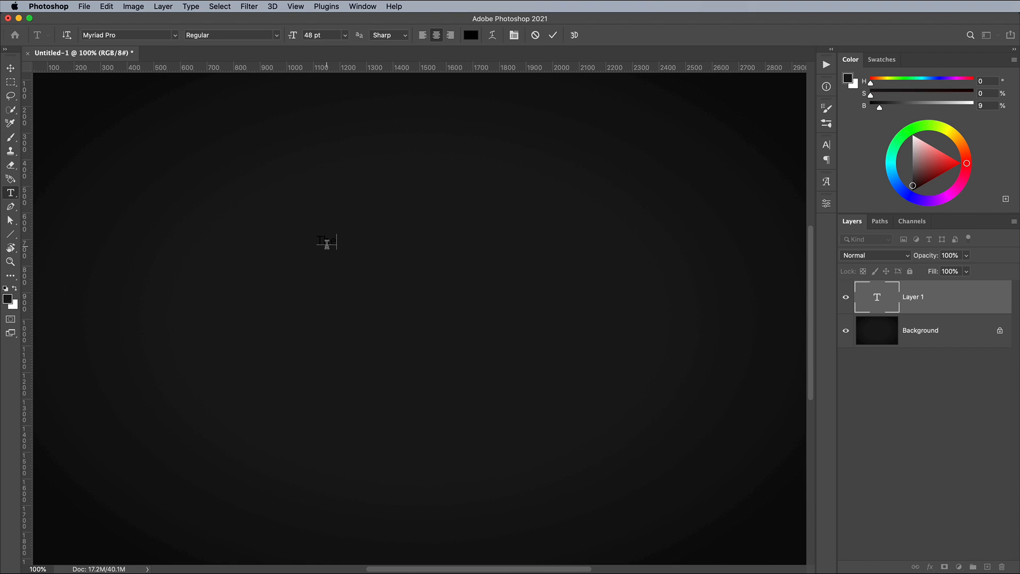
- Color the "The" text white and set its font to House of cards Bold
double_click(326, 242)
left_click(15, 289)
left_click(175, 35)
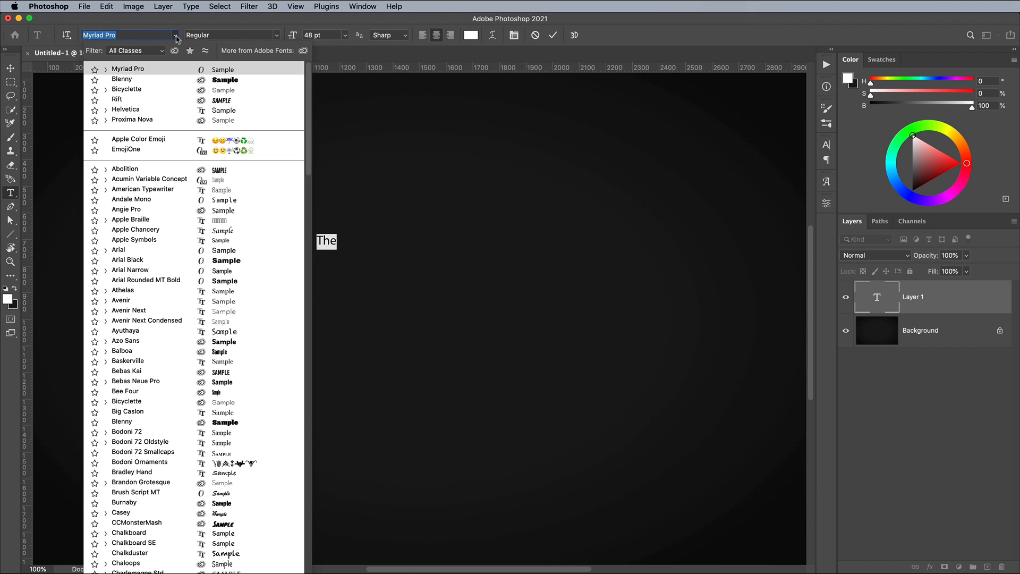
type("House")
left_click(156, 68)
left_click(11, 68)
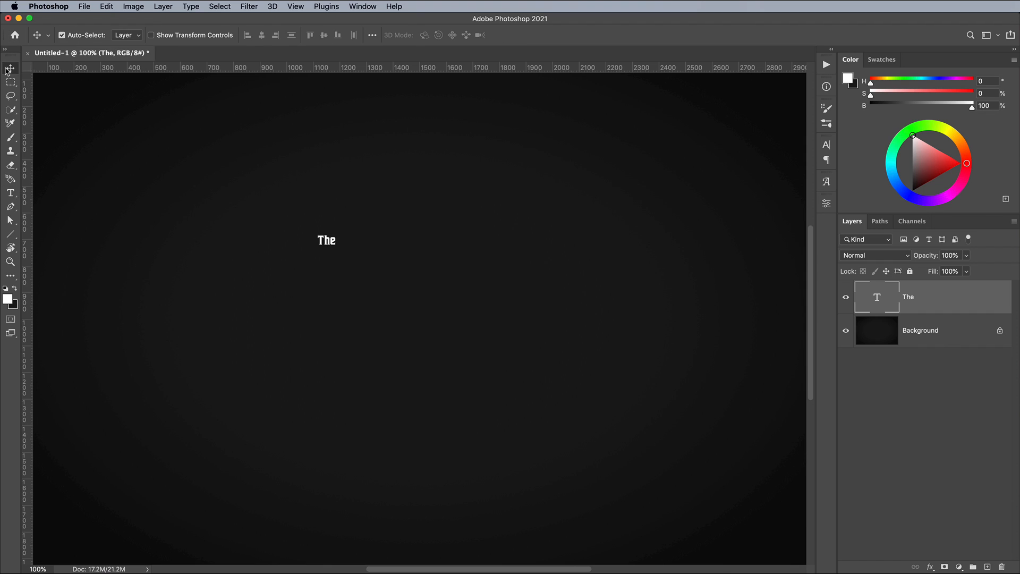
- Apply All Caps formatting to the "The" text
left_click(826, 145)
key("t")
double_click(326, 240)
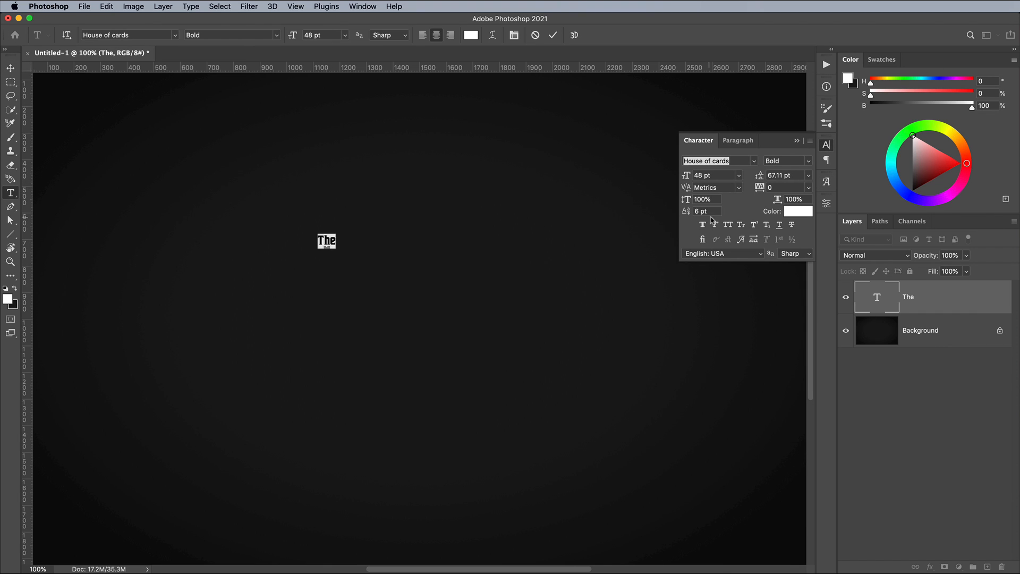
left_click(728, 224)
key("v")
- Enlarge the "The" text to about 251 pt and place it centrally above the middle, with a duplicate directly below
key("super+t")
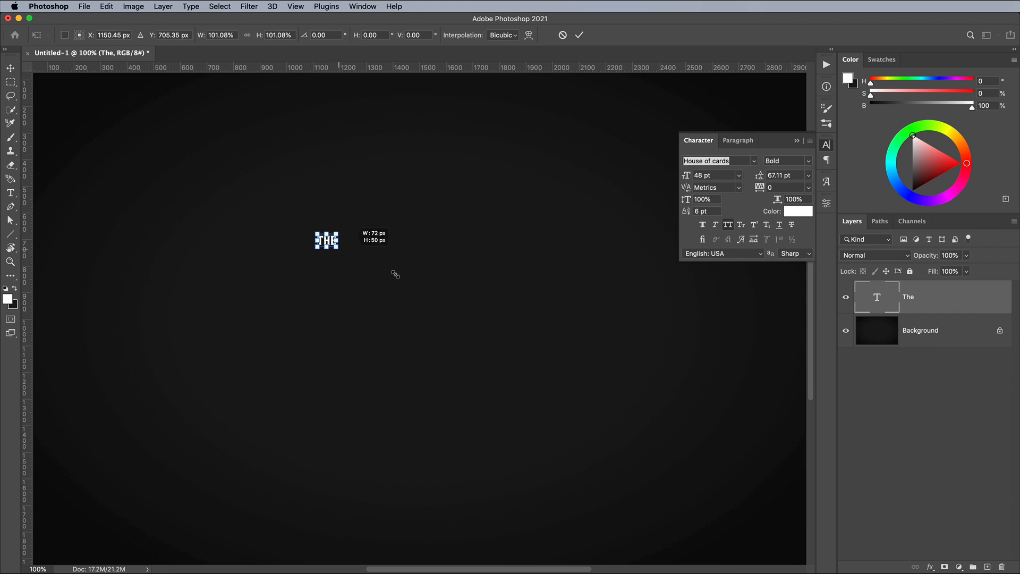
left_click_drag(337, 245, 419, 303)
key("Return")
left_click_drag(372, 271, 425, 317)
- Replace the wording of the lower text copy with “Phantom”, enclosed in curly quotation marks
key("t")
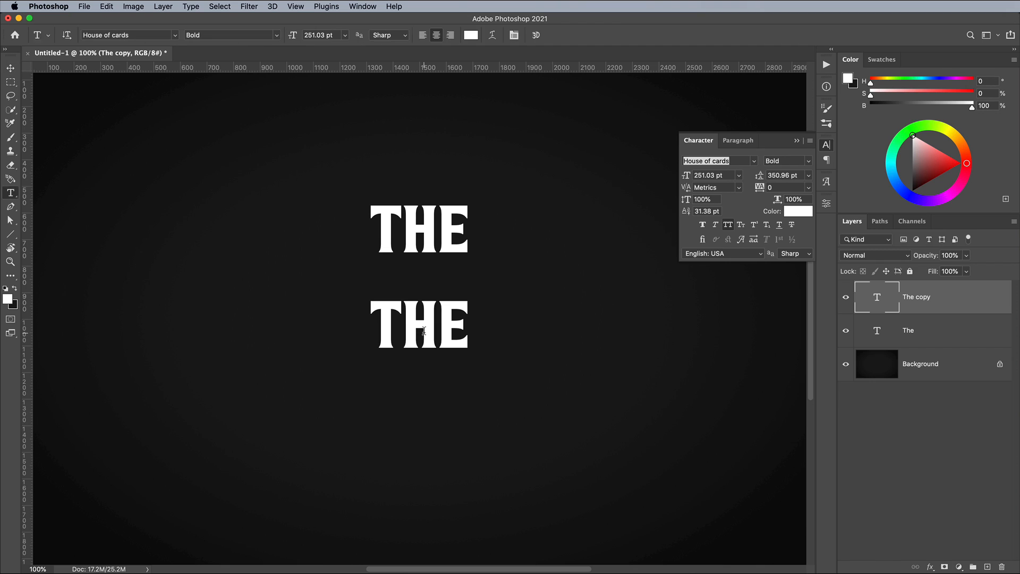
double_click(424, 331)
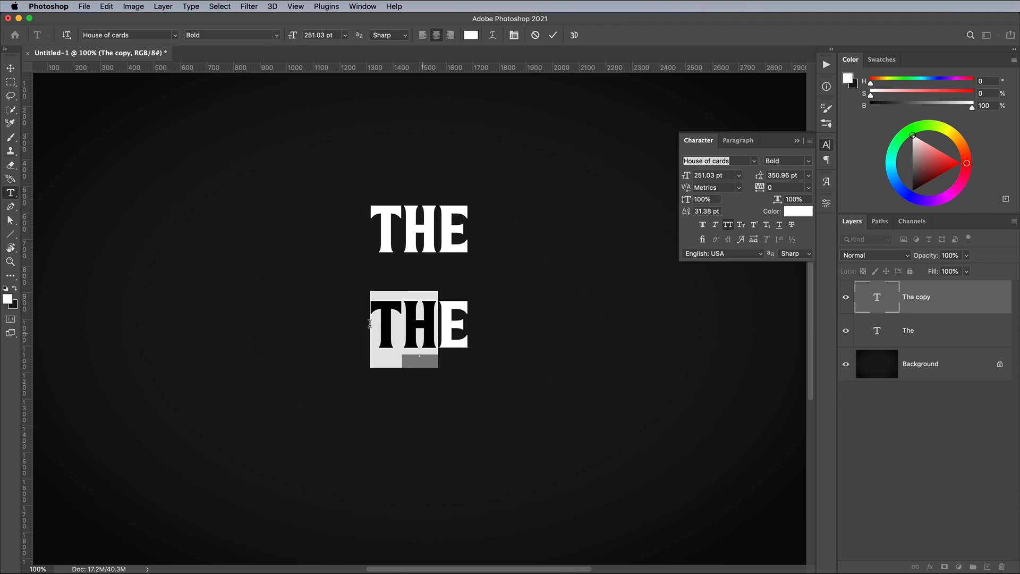
key("BackSpace")
type("Phantom”")
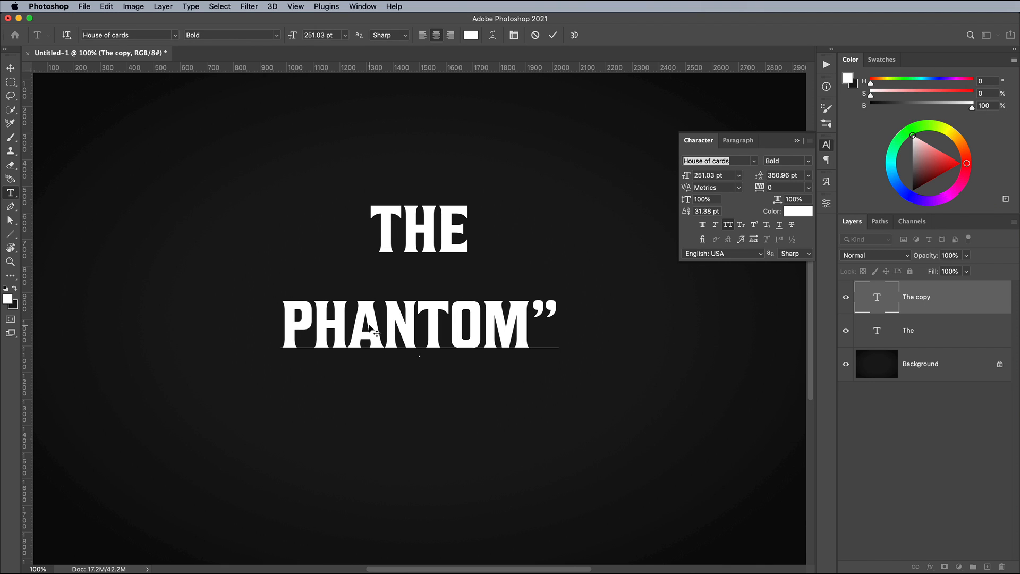
key("Left")
key("Left")
key("Left")
key("Left")
key("Left")
key("Left")
key("Left")
key("Left")
type("“")
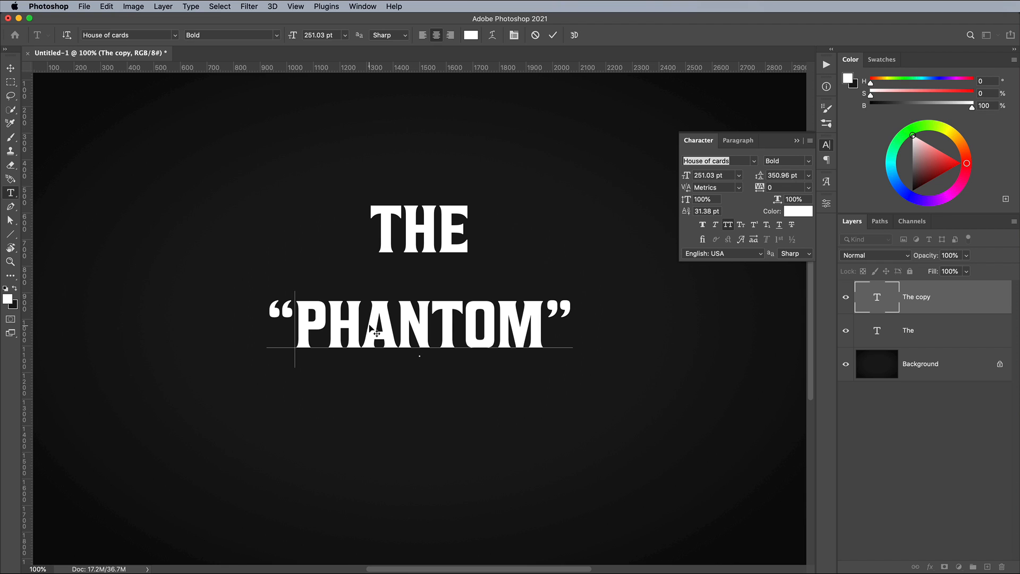
key("super+Return")
- Scale the “Phantom” text up to about 534 pt so it nearly spans the canvas width
key("super+t")
left_click_drag(266, 290, 104, 205)
key("Return")
- Warp the “Phantom” text with the horizontal Arc Lower style and a bend of -10%
key("t")
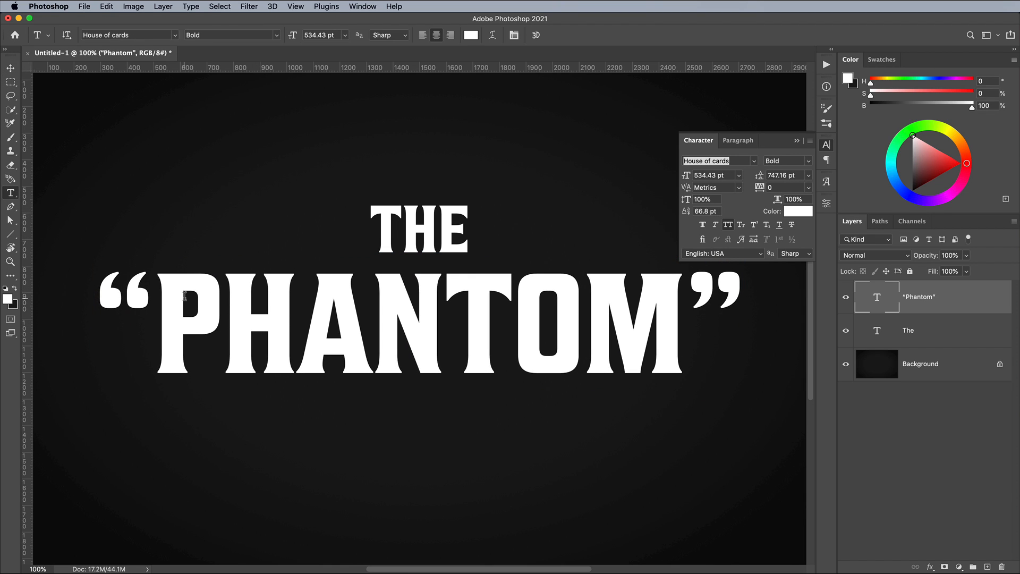
left_click(185, 296)
key("super+a")
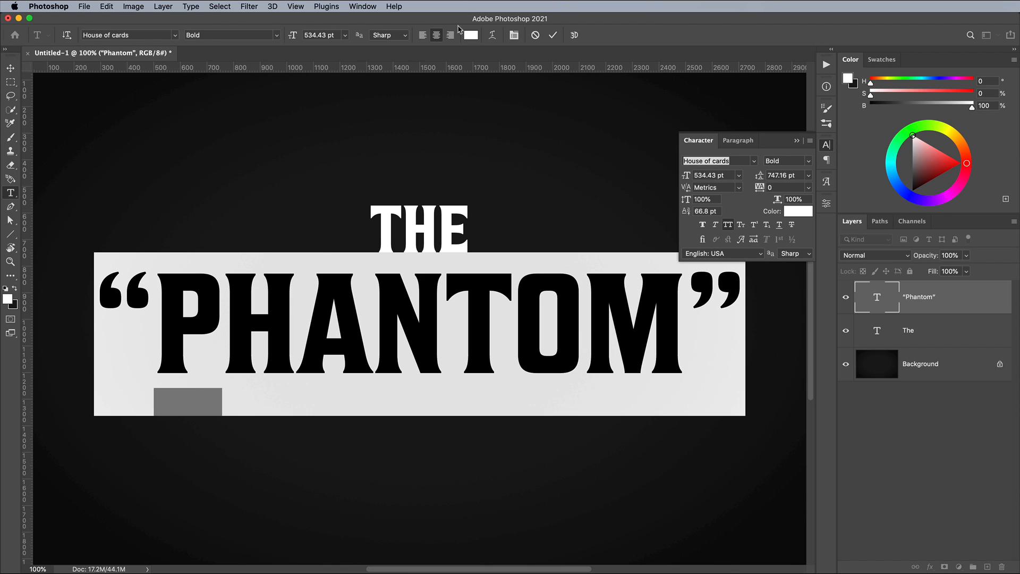
left_click(492, 35)
left_click(896, 273)
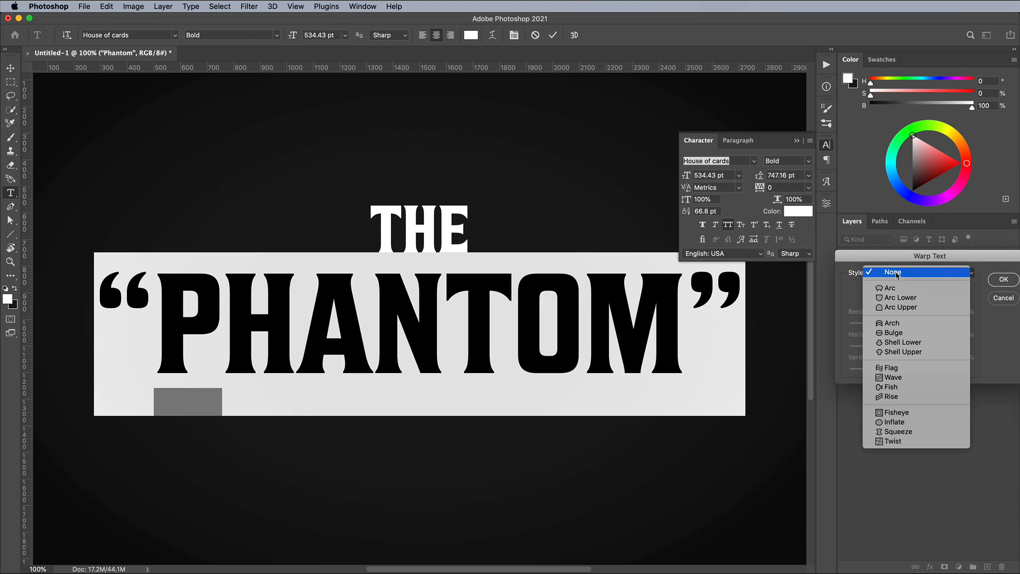
left_click(896, 297)
left_click_drag(934, 323, 900, 324)
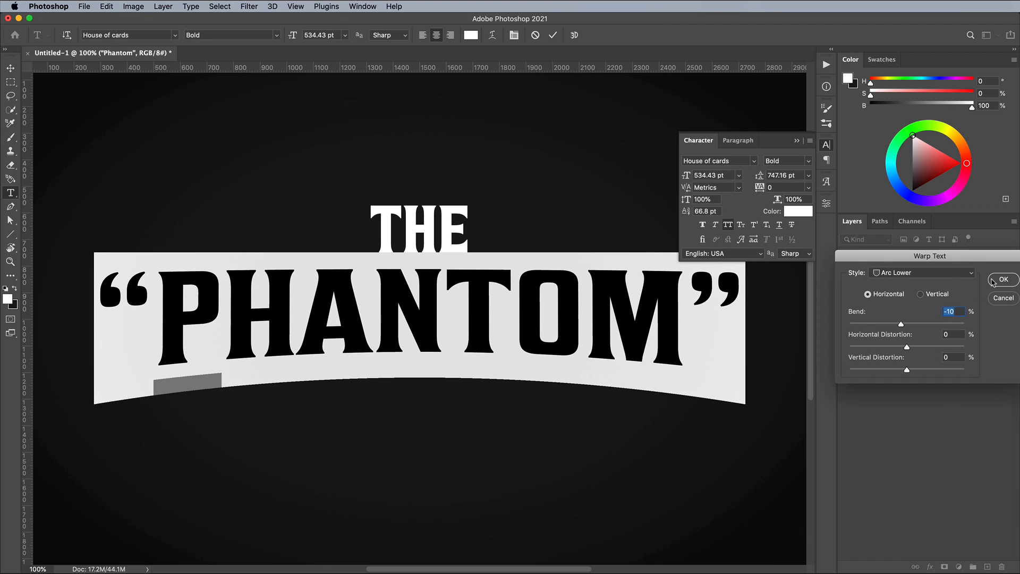
left_click(992, 281)
key("ctrl+Return")
- Scale both text layers down together slightly about their centre, bringing "The" to about 235 pt
key("v")
key("ctrl+t")
key("ctrl+minus")
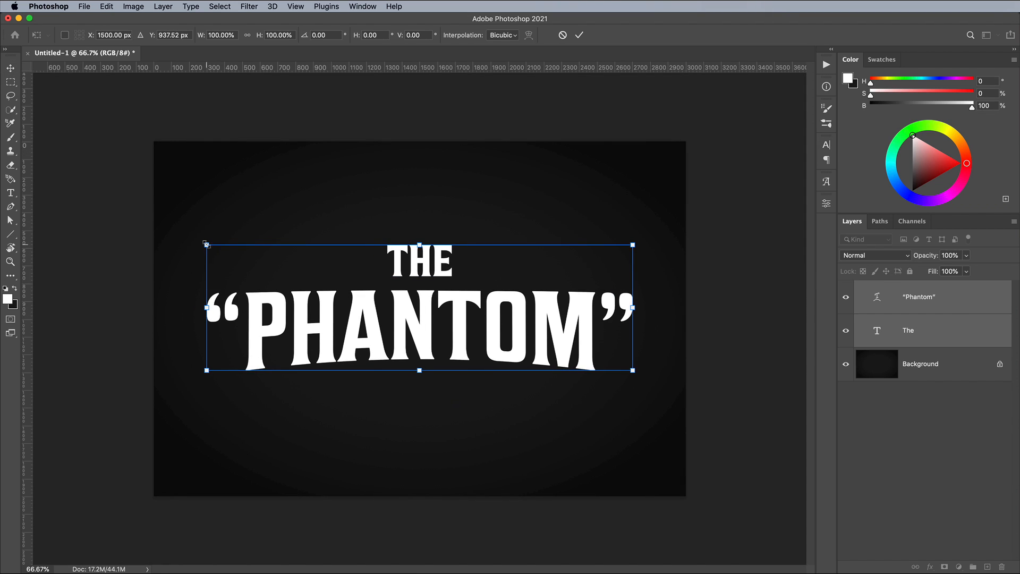
key("Return")
- Create a 3D extrusion from the “Phantom” text layer
left_click(959, 296)
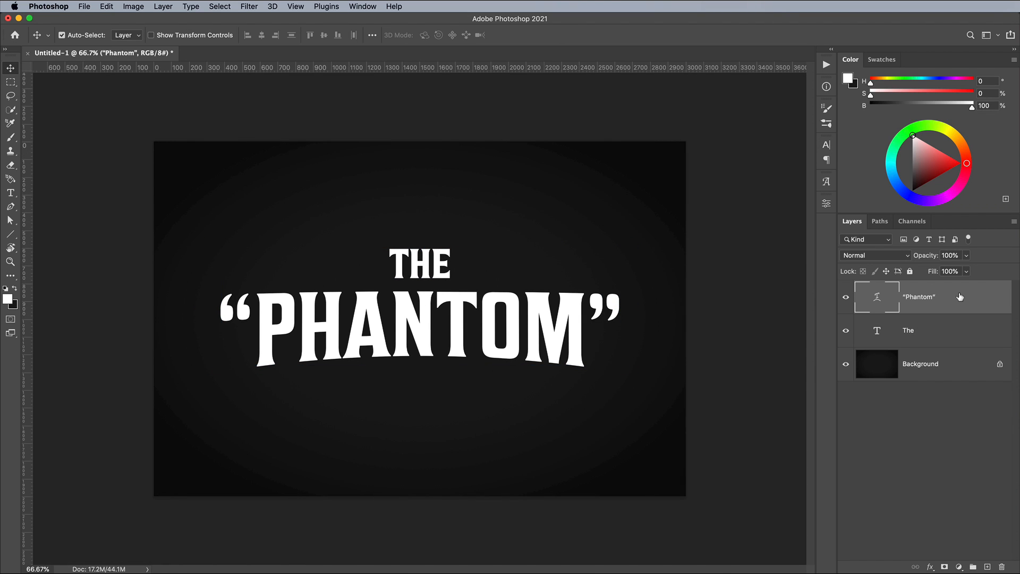
left_click(271, 6)
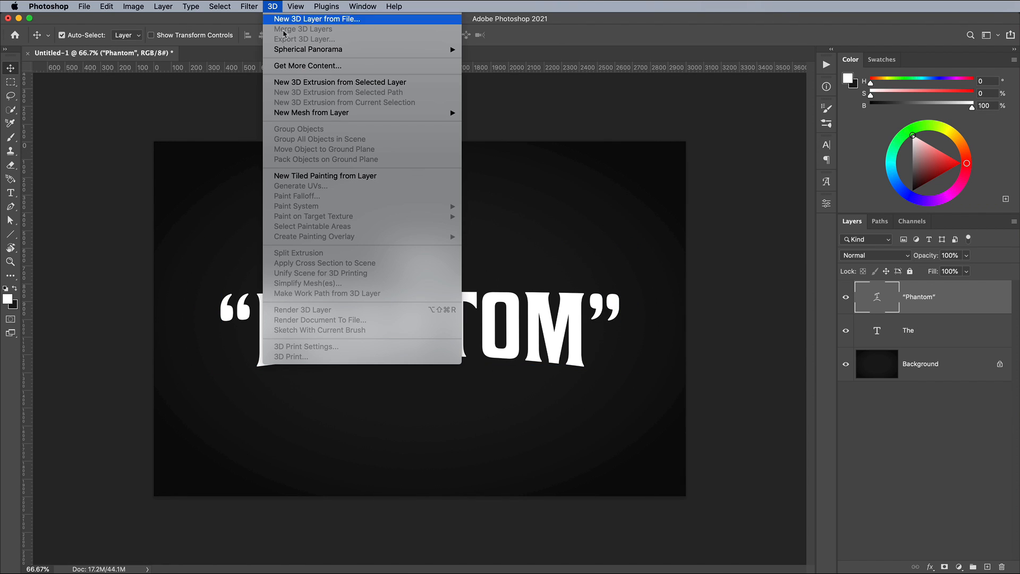
left_click(320, 82)
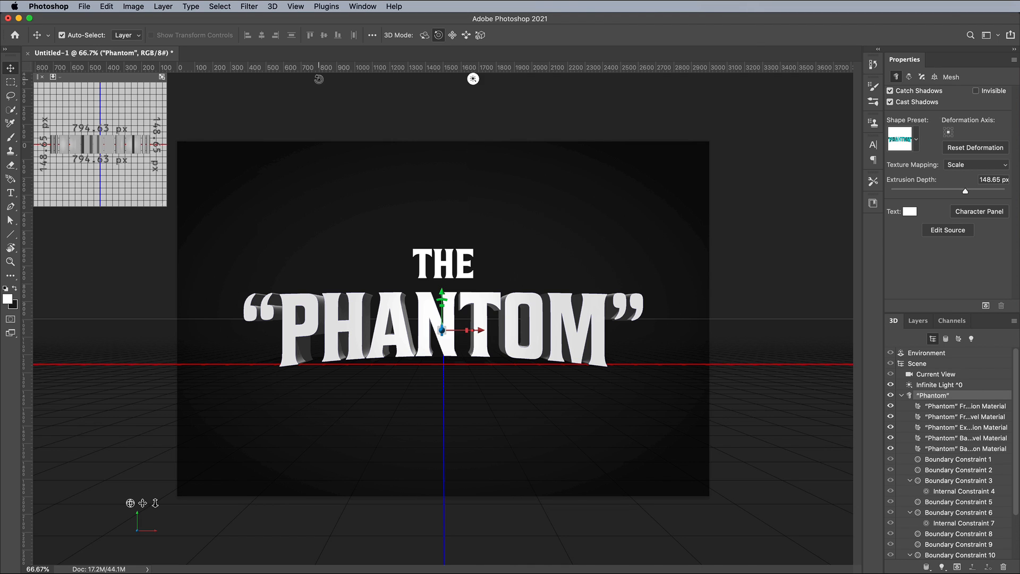
- Create a 3D extrusion from the "The" text layer
left_click(923, 323)
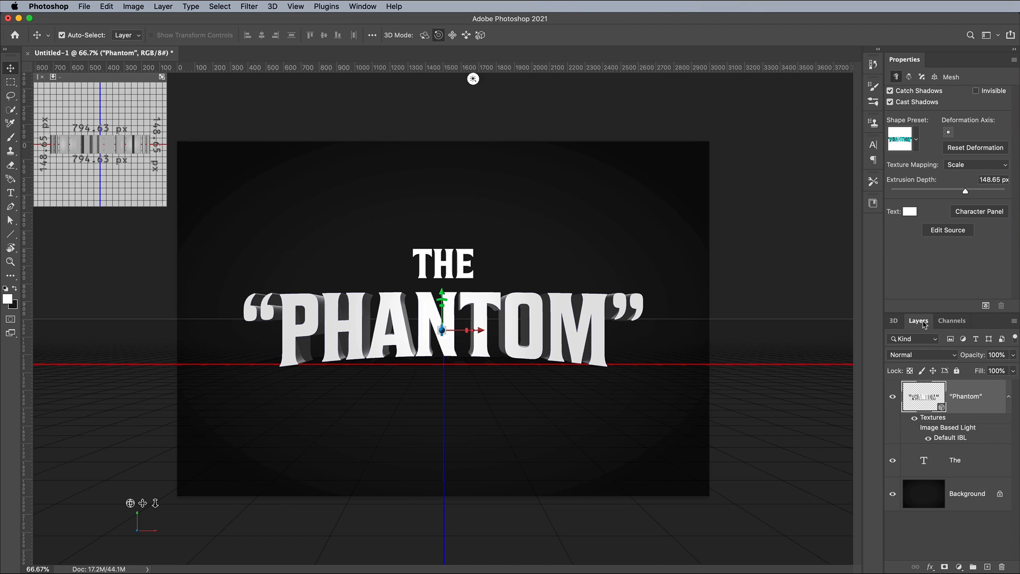
left_click(976, 460)
left_click(273, 6)
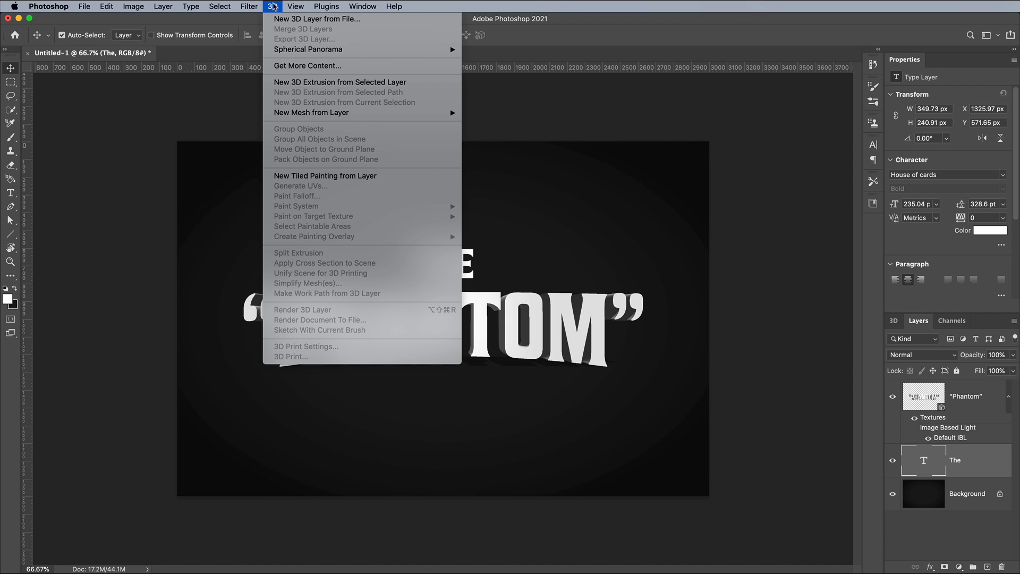
left_click(311, 81)
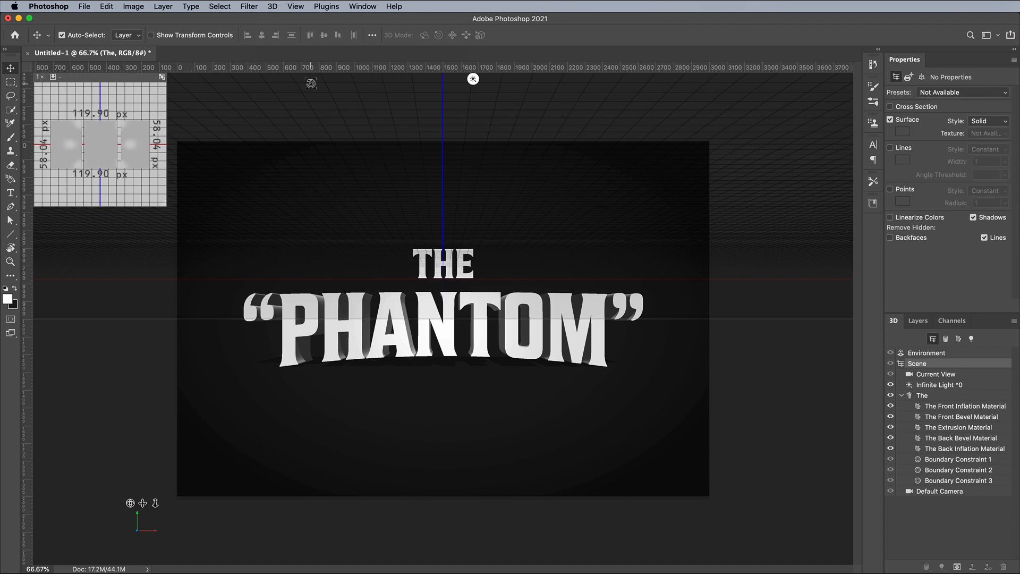
- Merge the “Phantom” and "The" 3D layers into a single 3D layer
left_click(918, 321)
left_click(992, 396, "shift")
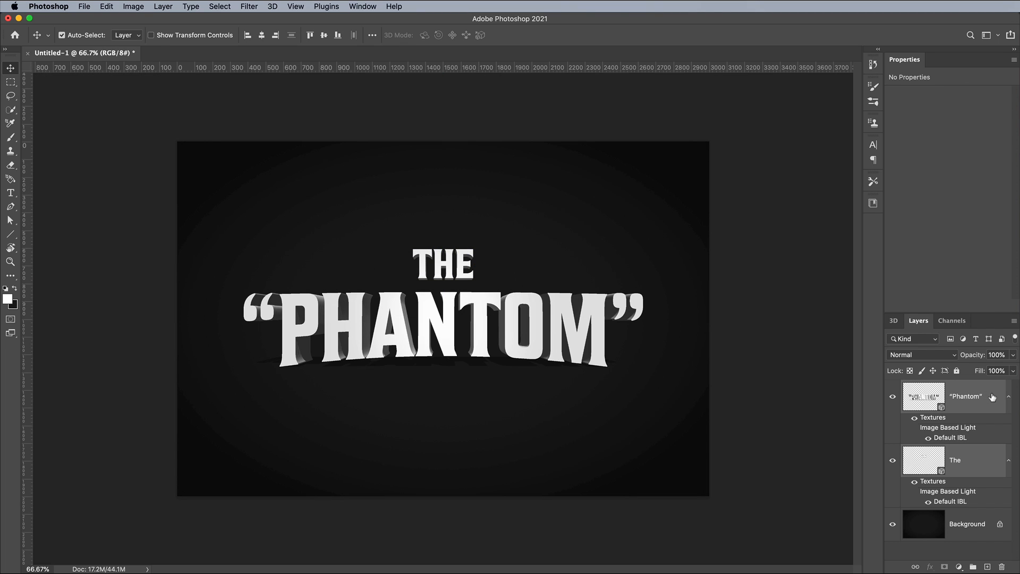
left_click(273, 6)
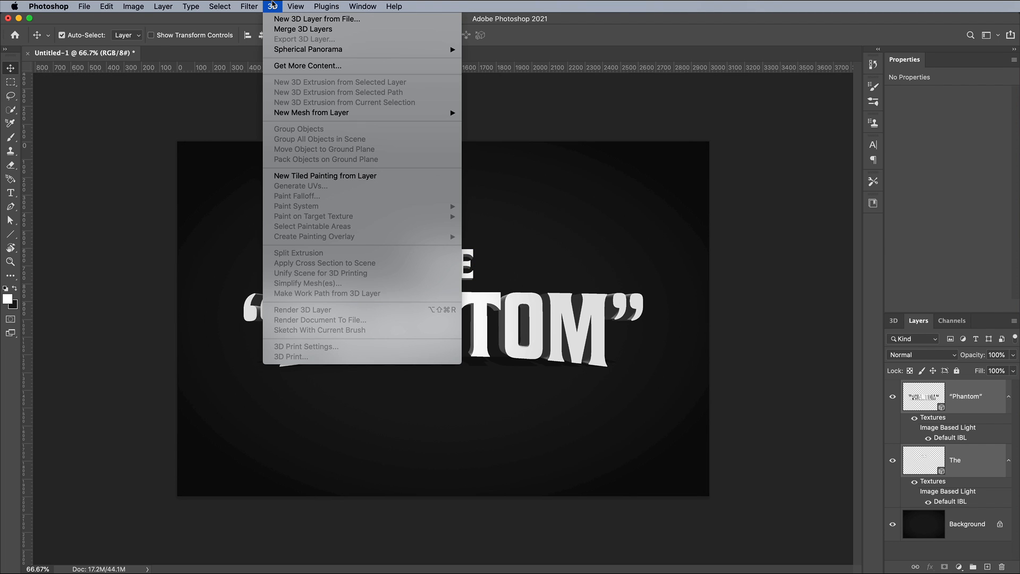
left_click(281, 29)
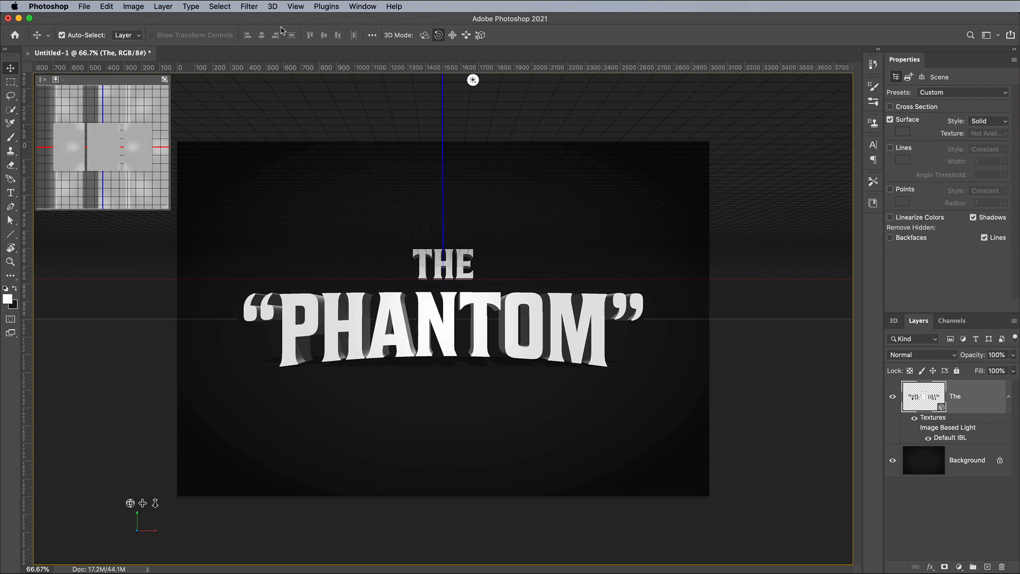
- Set the X rotation angle of the "The" mesh to 90° in the merged 3D scene
left_click(894, 322)
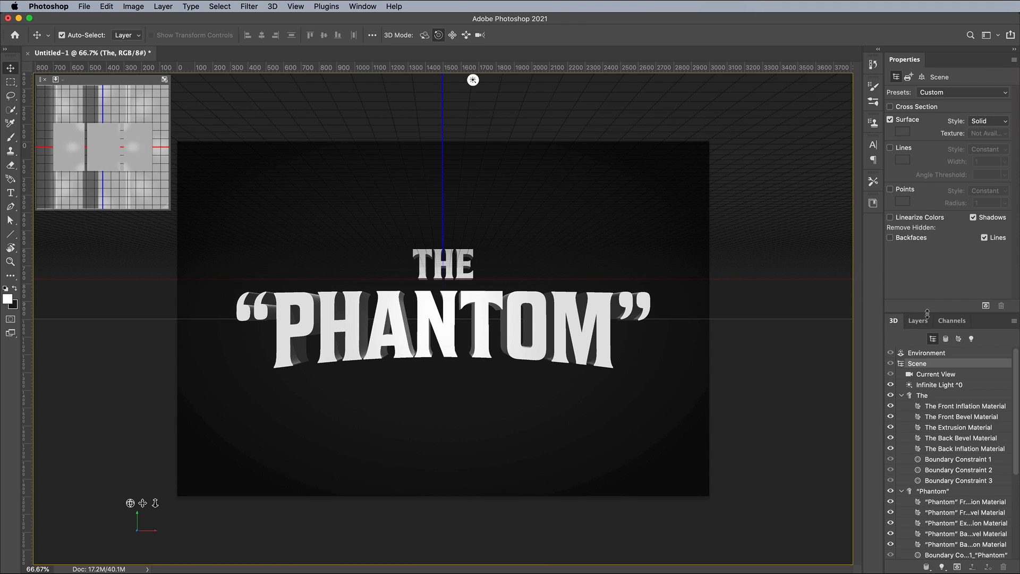
left_click_drag(927, 313, 924, 262)
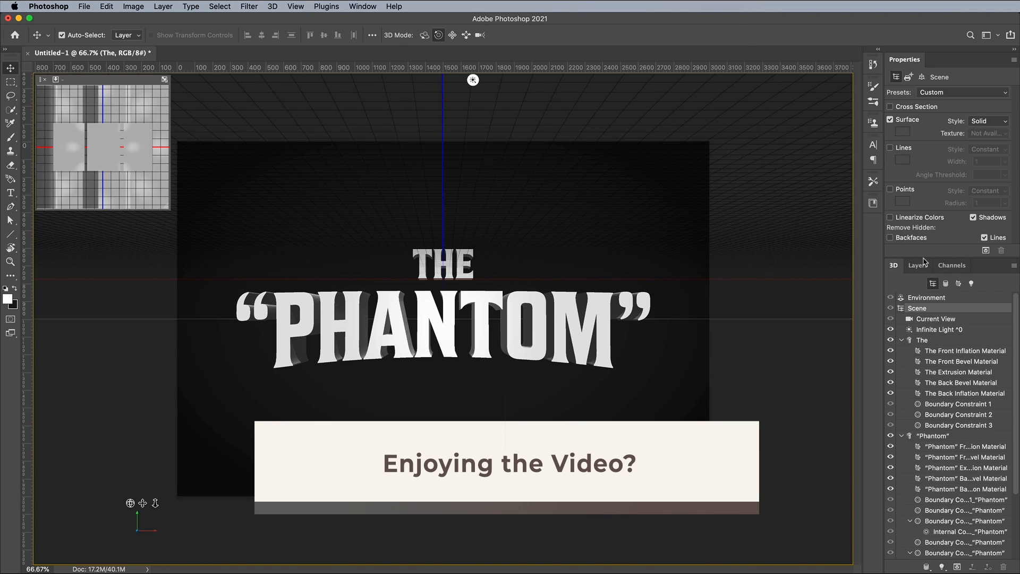
left_click(944, 340)
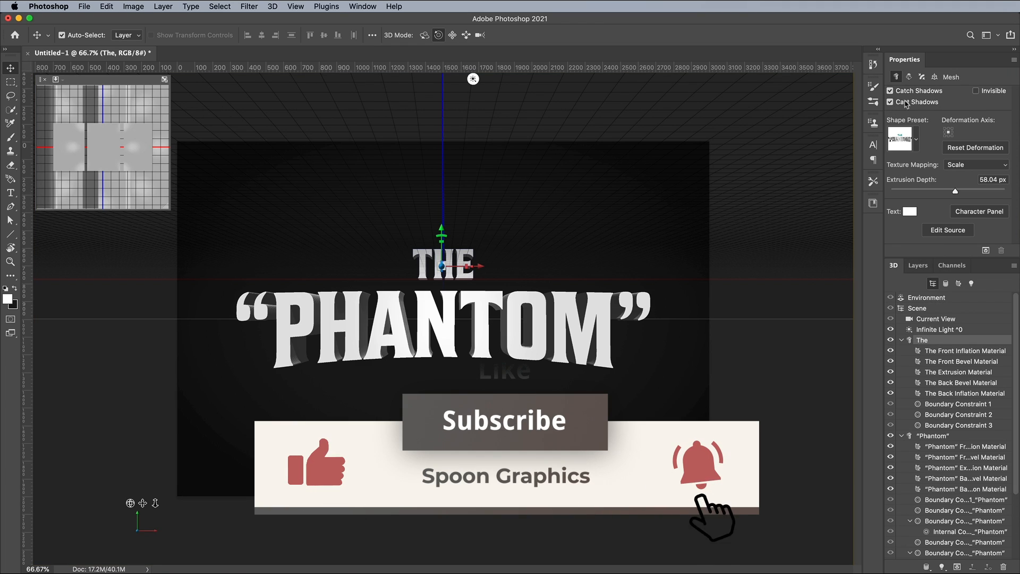
left_click(934, 77)
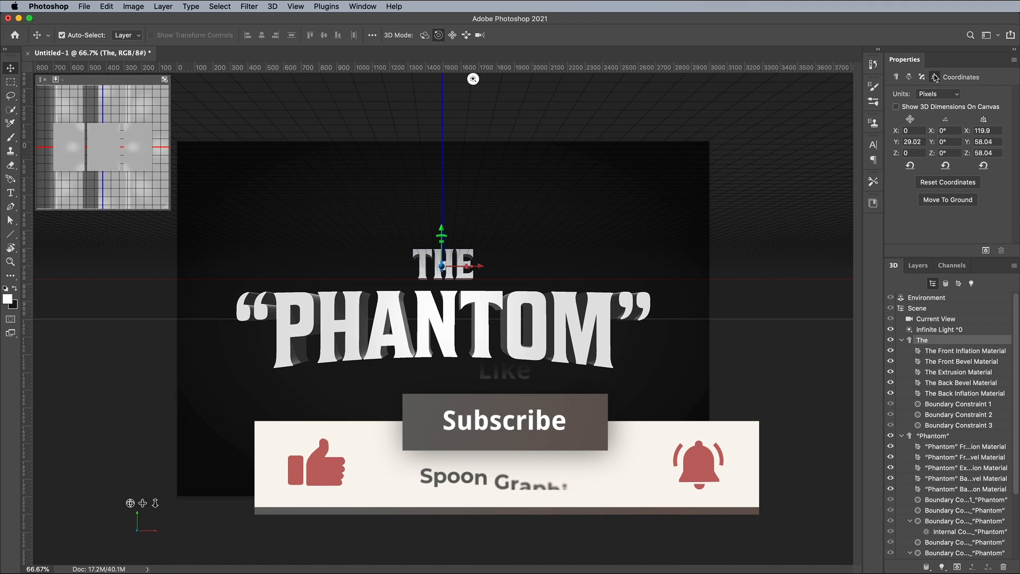
left_click(949, 131)
type("90")
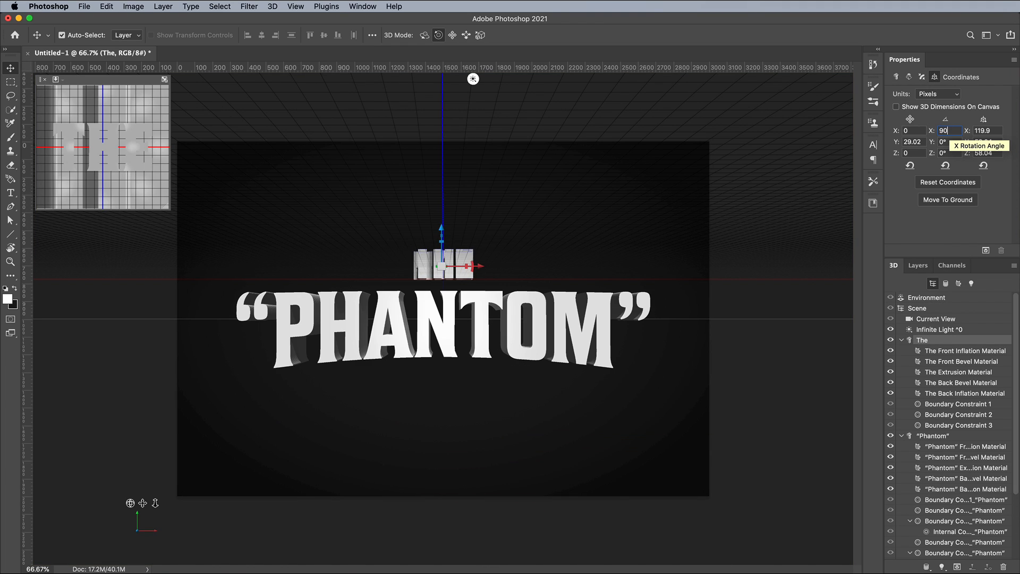
- Set the X rotation angle of the "Phantom" mesh to 90° and move the mesh to the ground plane
left_click(969, 435)
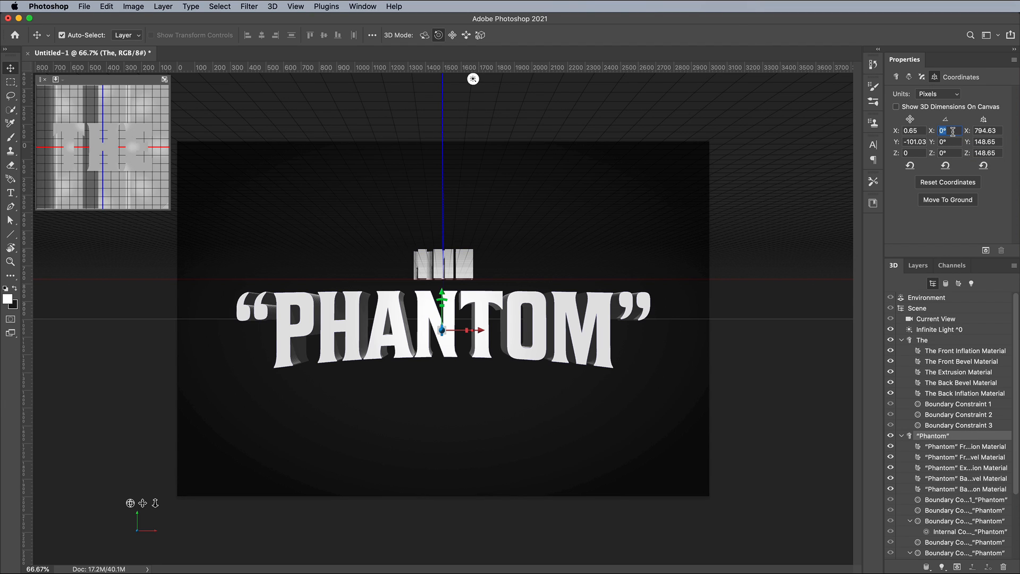
type("90")
key("Return")
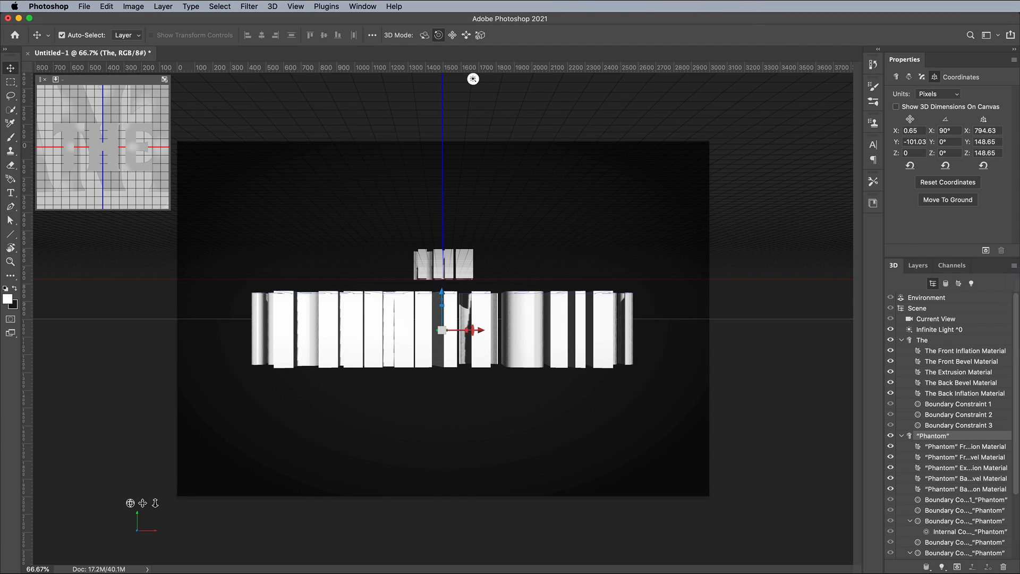
left_click(948, 199)
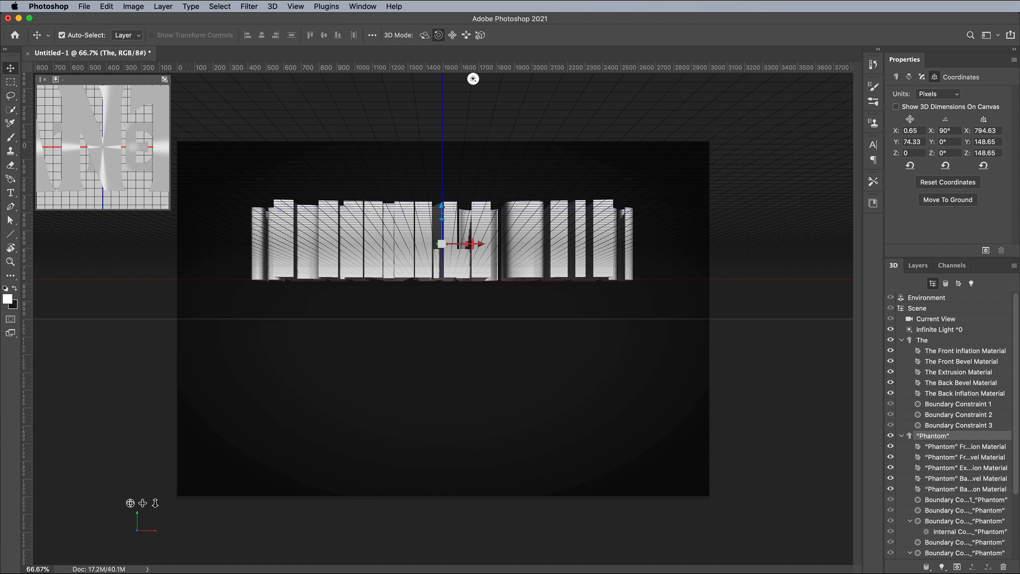
- Orbit the scene camera to an X angle of about 79.5° so the text faces the viewer, and set its Y angle to 0
left_click(943, 343)
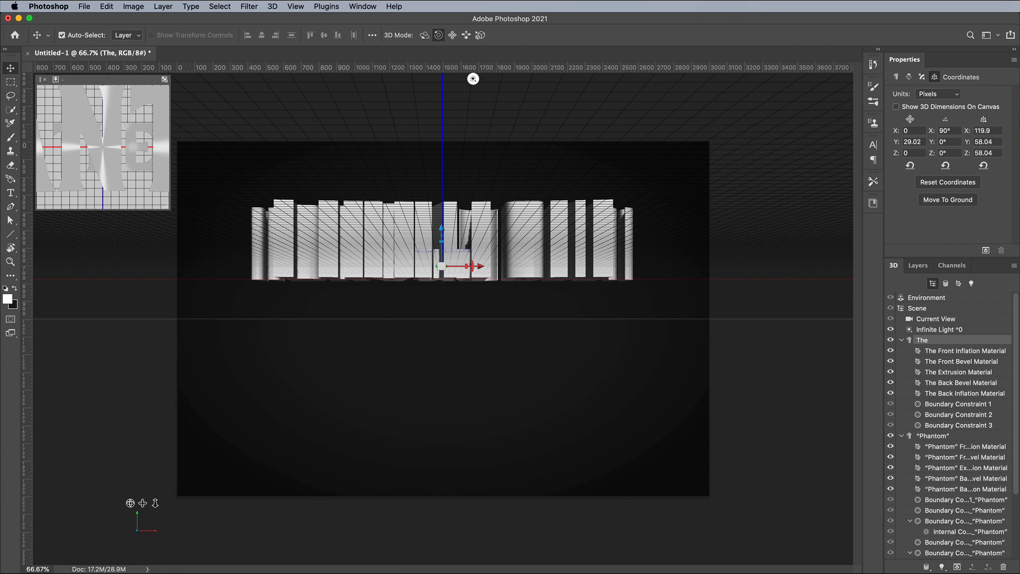
left_click(425, 36)
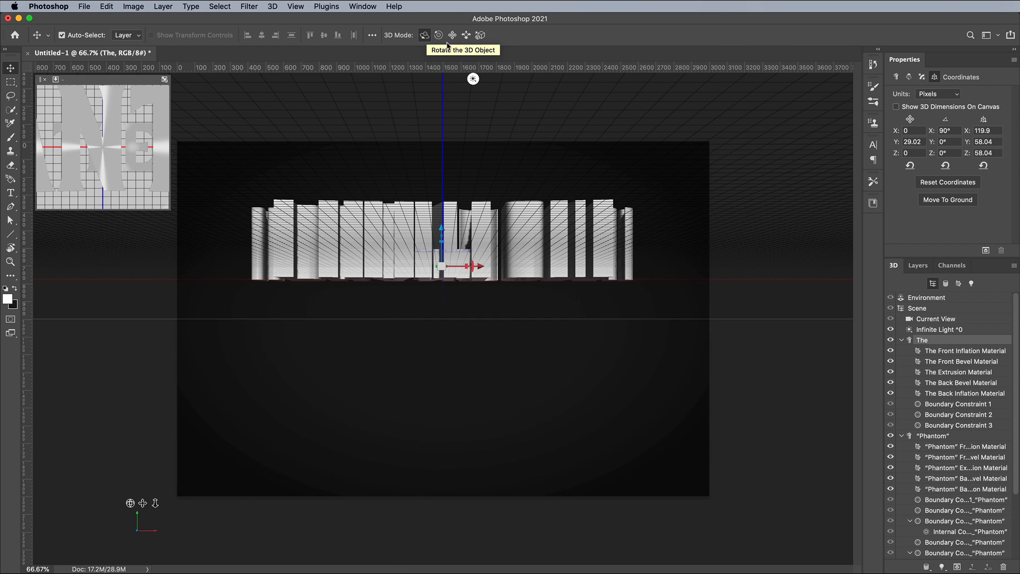
left_click(917, 308)
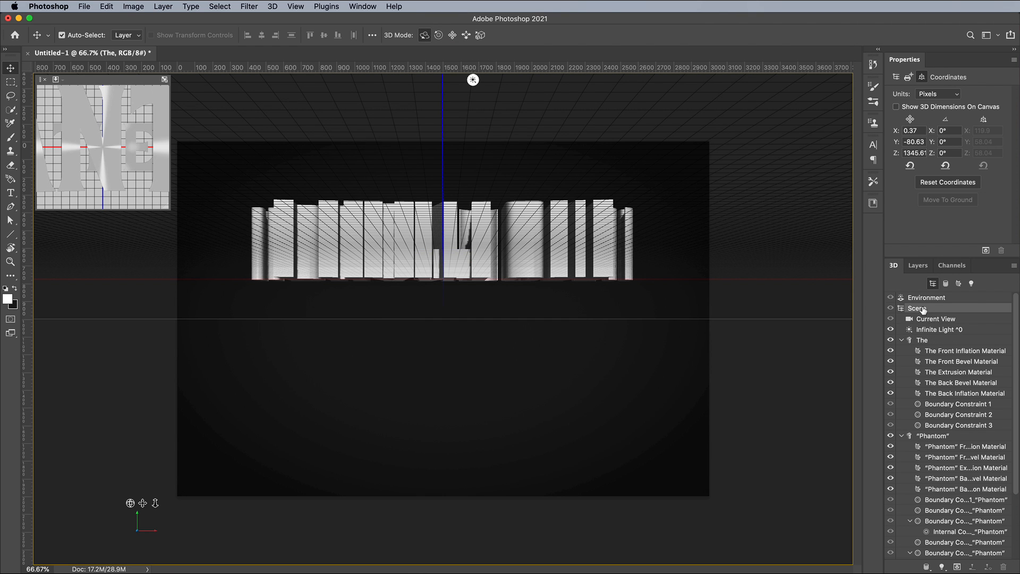
left_click_drag(491, 196, 480, 281)
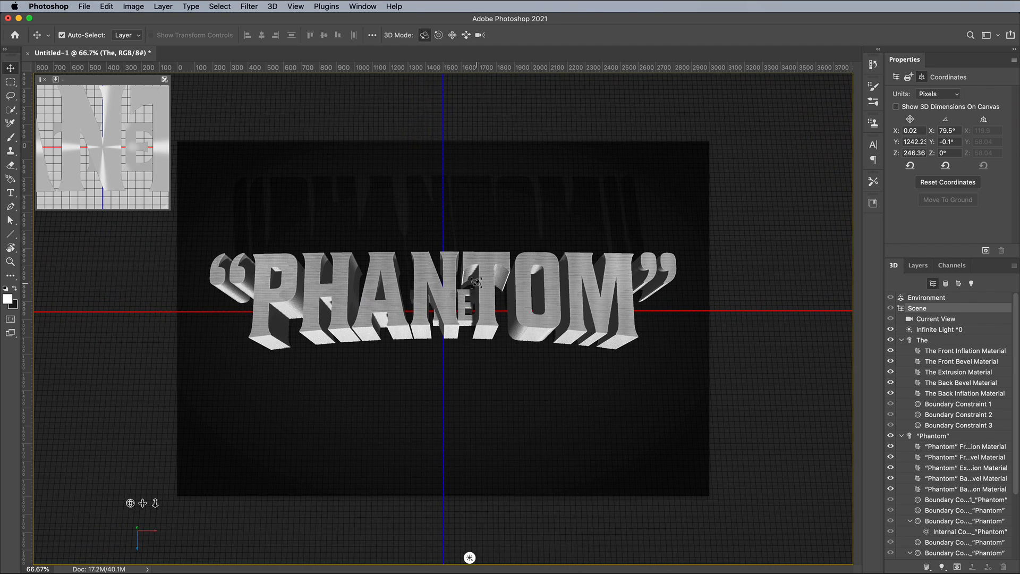
left_click(956, 139)
type("0")
key("Tab")
- Move the "The" mesh along its Y axis to sit above "Phantom" and set its extrusion depth to 100 px
left_click(949, 341)
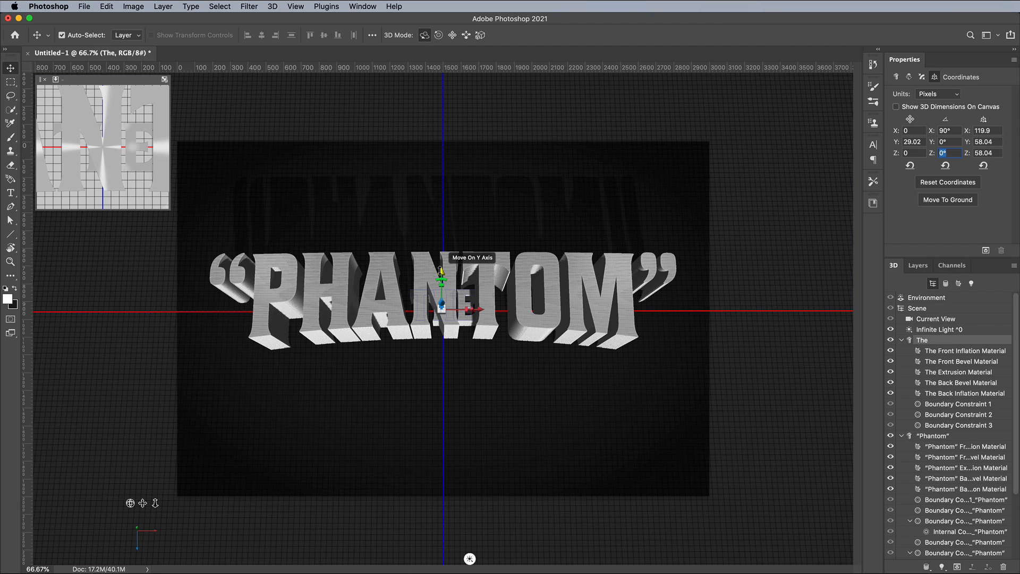
left_click_drag(441, 274, 438, 208)
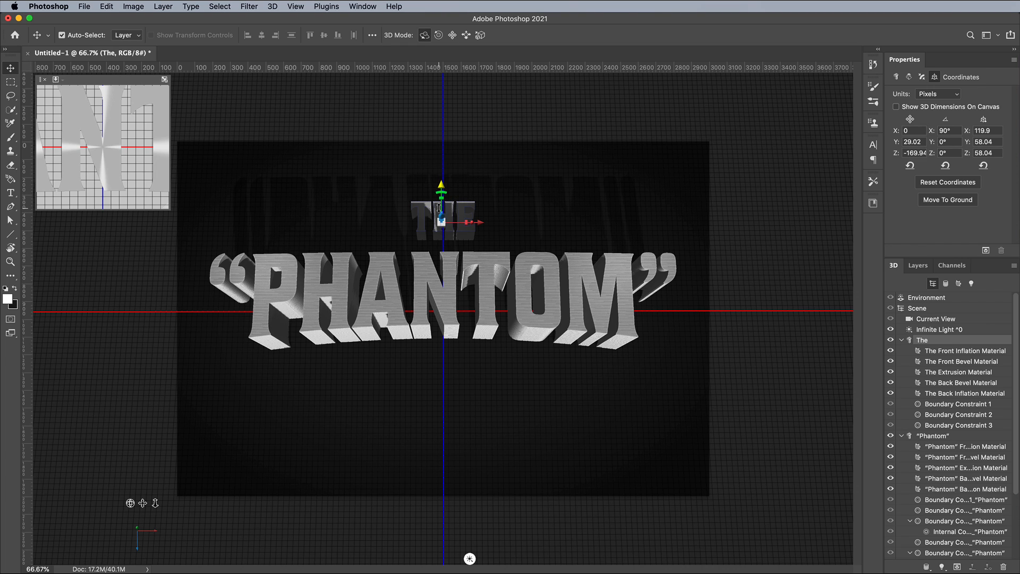
left_click(896, 78)
mouse_move(954, 192)
left_mouse_down()
mouse_move(966, 191)
mouse_move(934, 191)
mouse_move(963, 191)
left_mouse_up()
type("100")
key("Return")
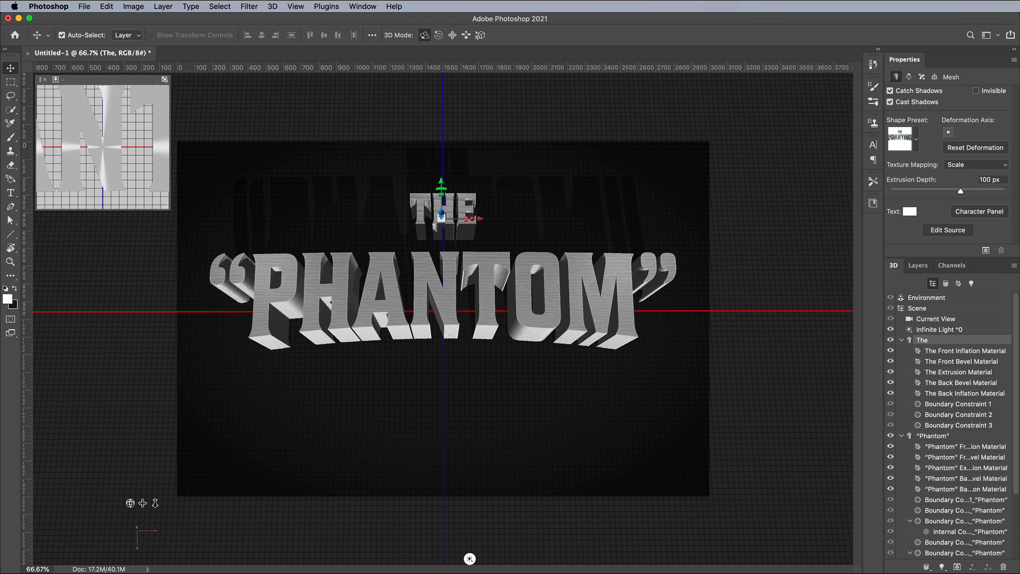
- Set the front bevel width of the "The" mesh to 100%
left_click(921, 77)
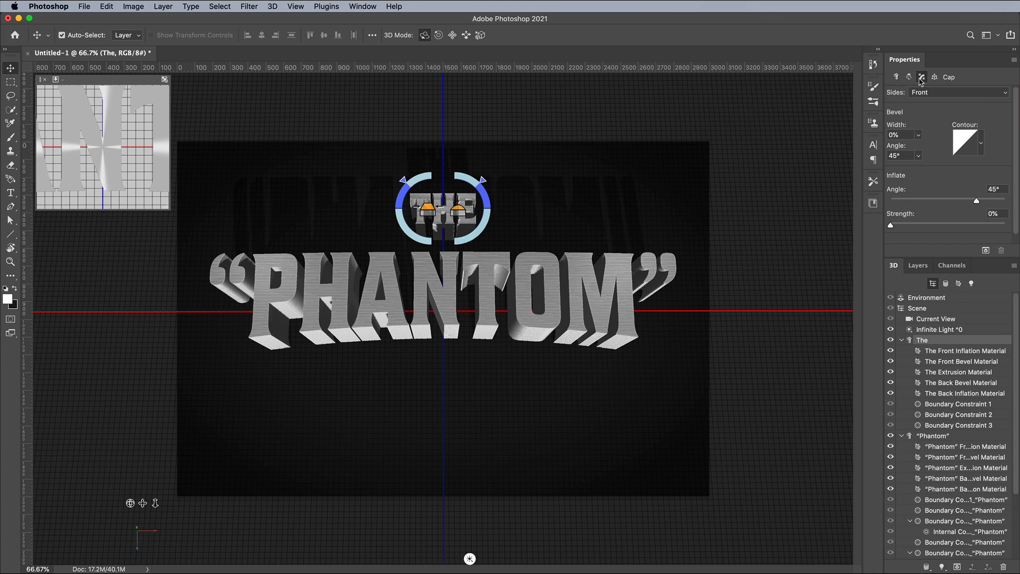
left_click(918, 136)
left_click_drag(917, 148, 966, 147)
- Raise the front bevel width of the "Phantom" mesh to its maximum
left_click(962, 437)
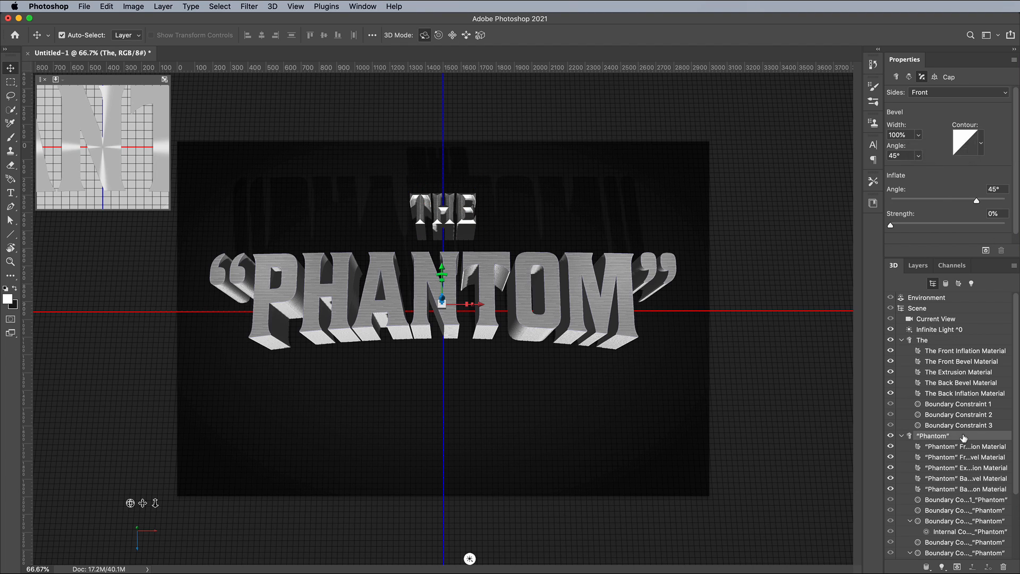
left_click(922, 77)
left_click(917, 135)
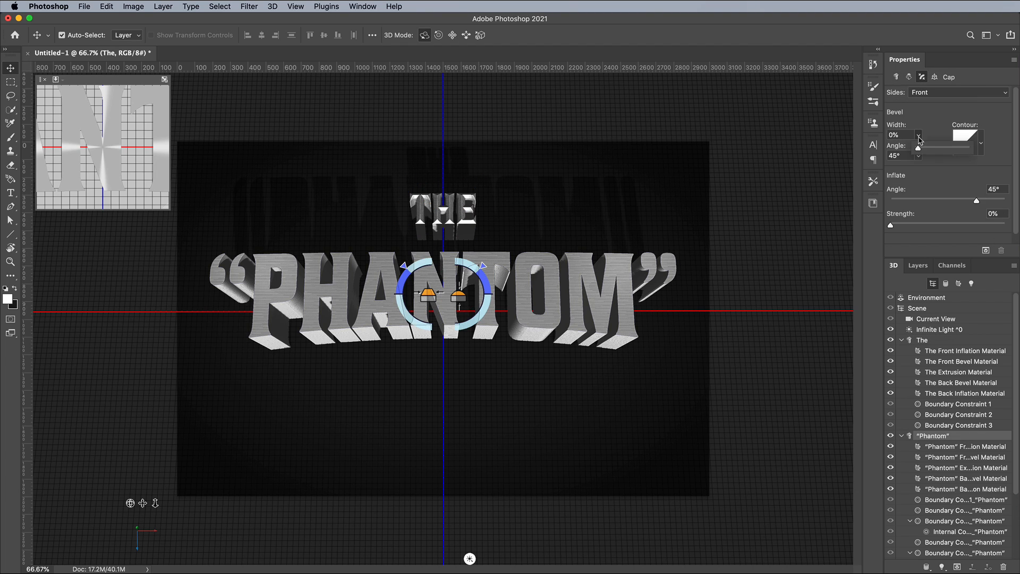
left_click_drag(919, 148, 988, 152)
- Pan the scene camera so both words sit lower, near the vertical middle of the canvas
left_click(935, 309)
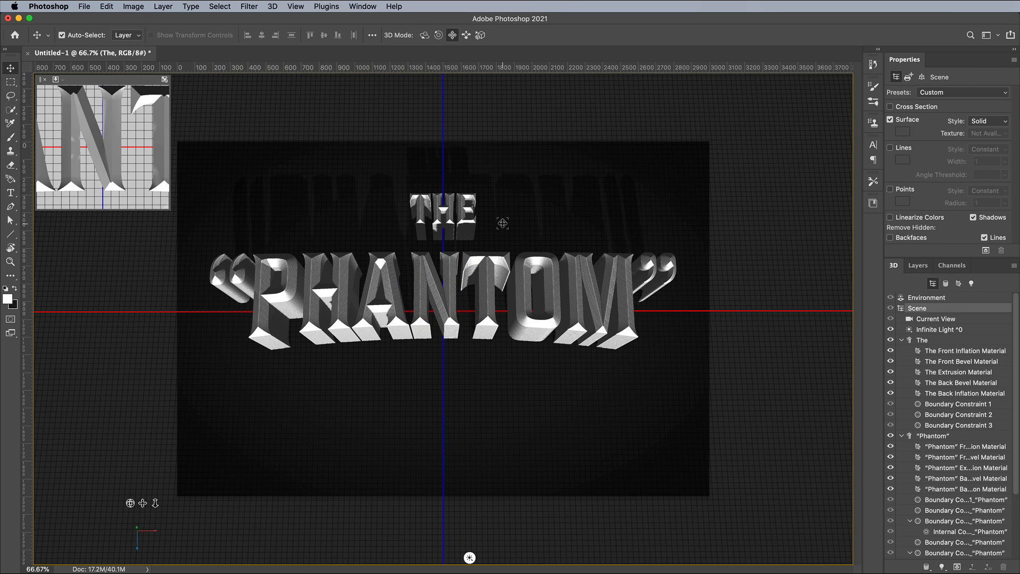
left_click_drag(499, 239, 502, 272)
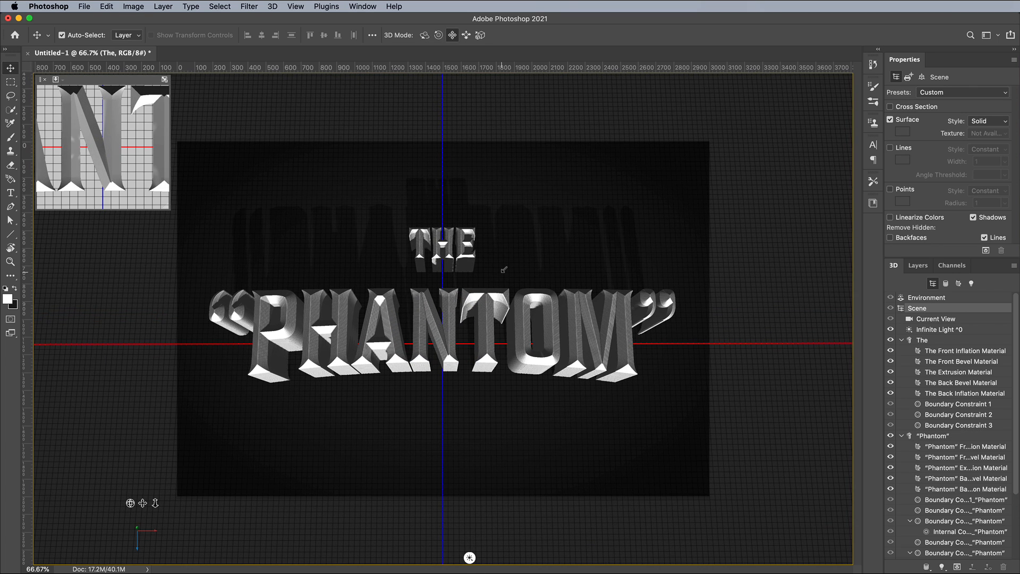
- Aim the infinite light from above and slightly left of the text and set its shadow softness to 20%
left_click(933, 331)
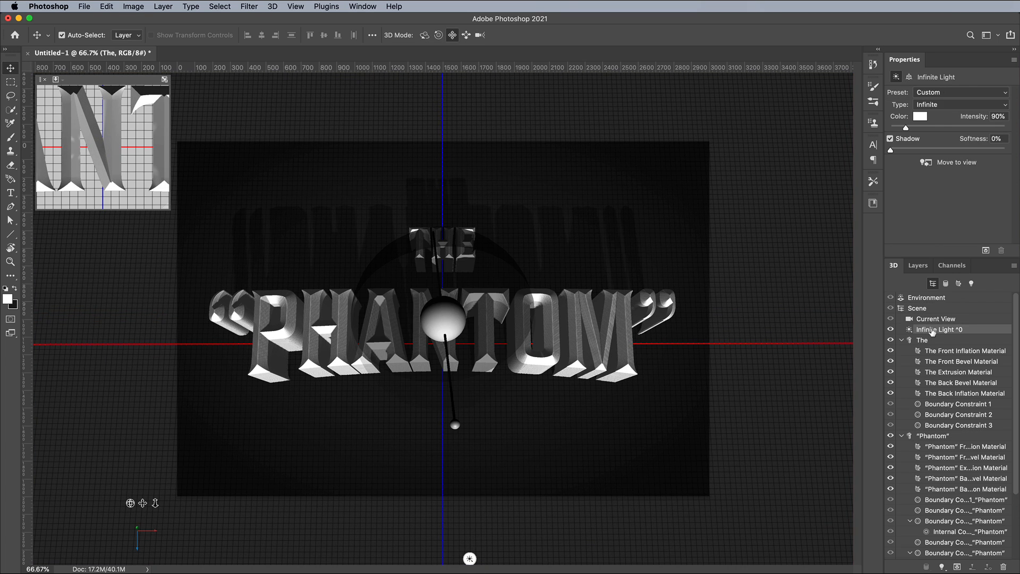
left_click_drag(456, 425, 353, 165)
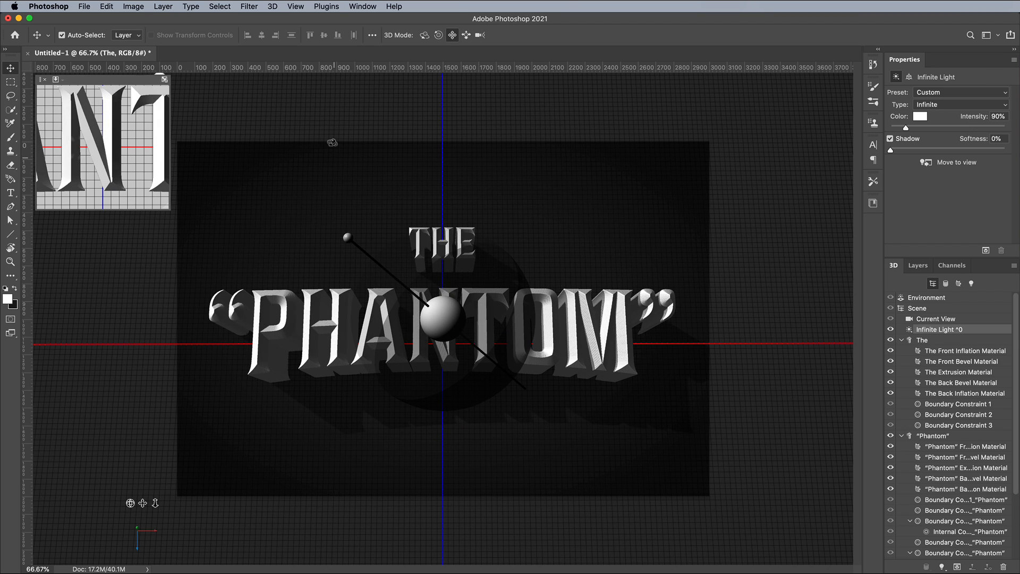
mouse_move(344, 236)
left_mouse_down()
mouse_move(387, 233)
mouse_move(372, 178)
mouse_move(403, 228)
mouse_move(399, 202)
mouse_move(376, 230)
mouse_move(372, 256)
mouse_move(408, 219)
mouse_move(441, 212)
mouse_move(406, 229)
left_mouse_up()
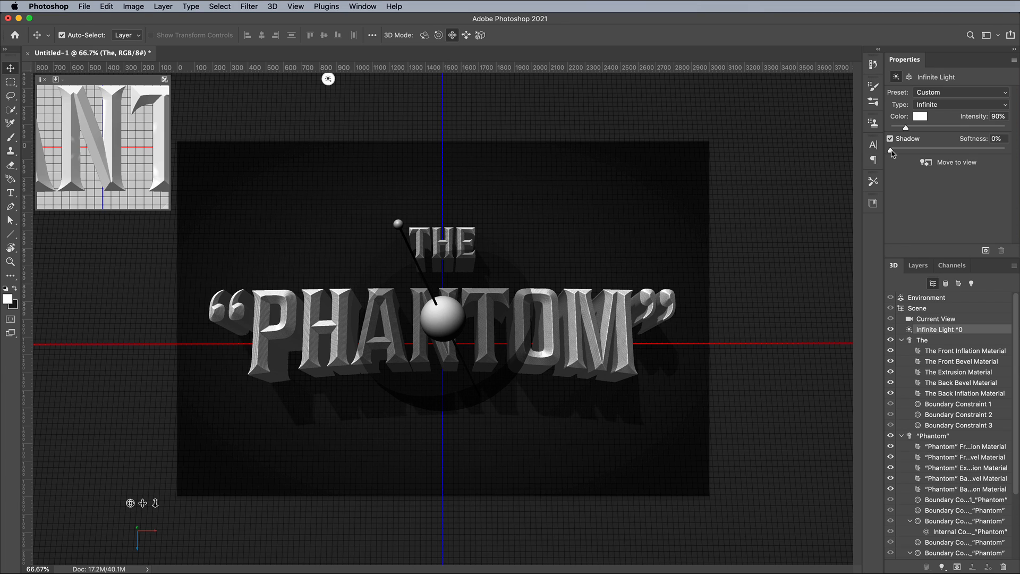
left_click_drag(892, 154, 914, 152)
- Darken the base color of the extrusion, back bevel and back inflation materials of both words to grey at -1 stop (RGB 0.5000)
left_click(964, 371)
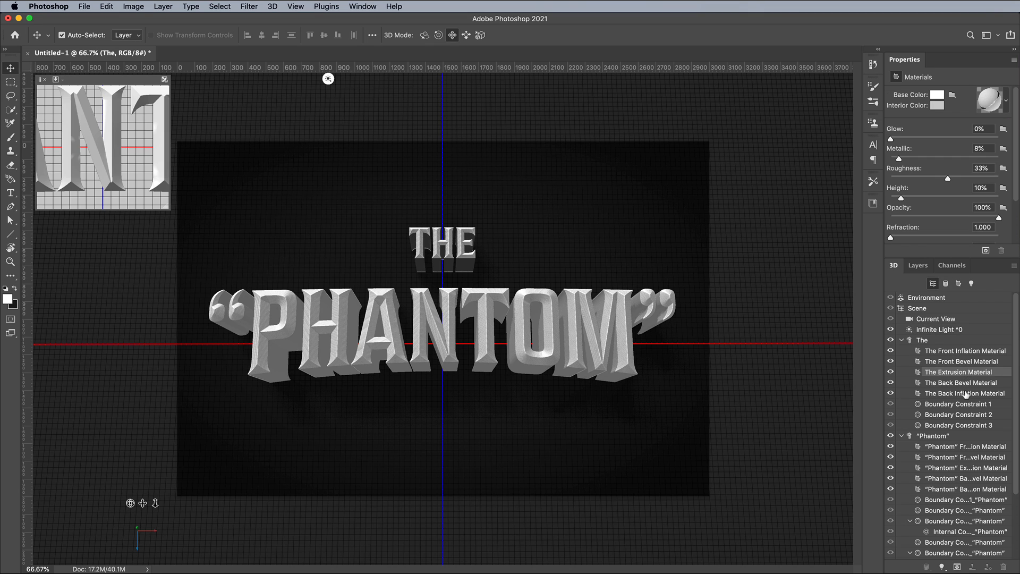
left_click(966, 393, "shift")
left_click_drag(884, 459, 837, 455)
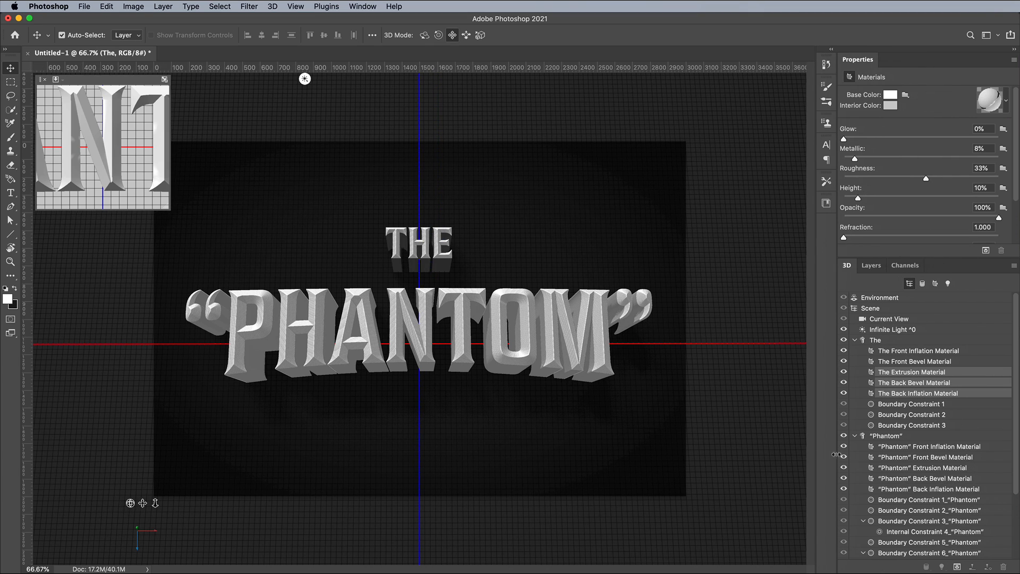
left_click(932, 489, "shift")
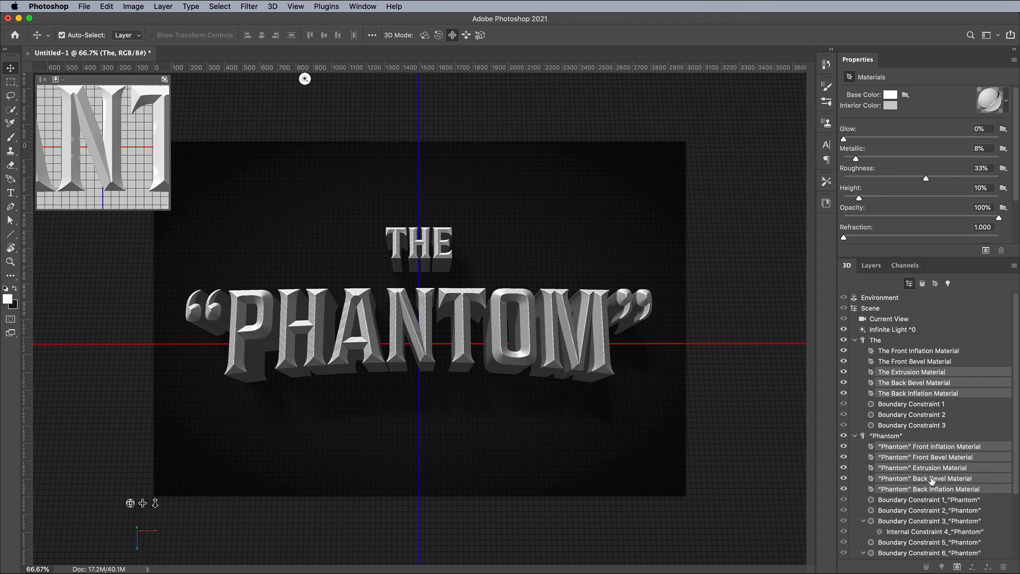
scroll(929, 460, "down", 3)
scroll(929, 460, "up", 3)
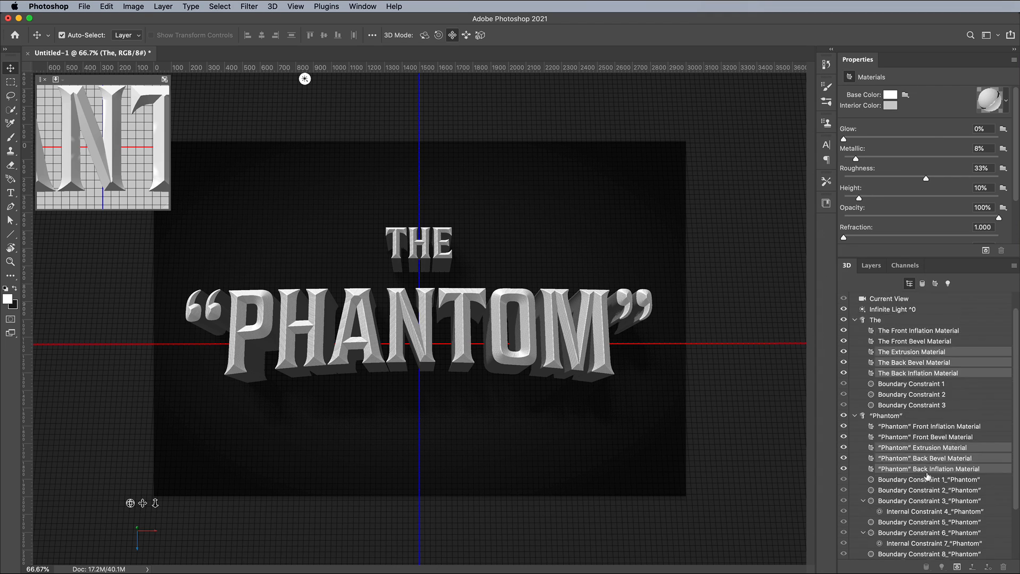
left_click(891, 94)
left_click(572, 334)
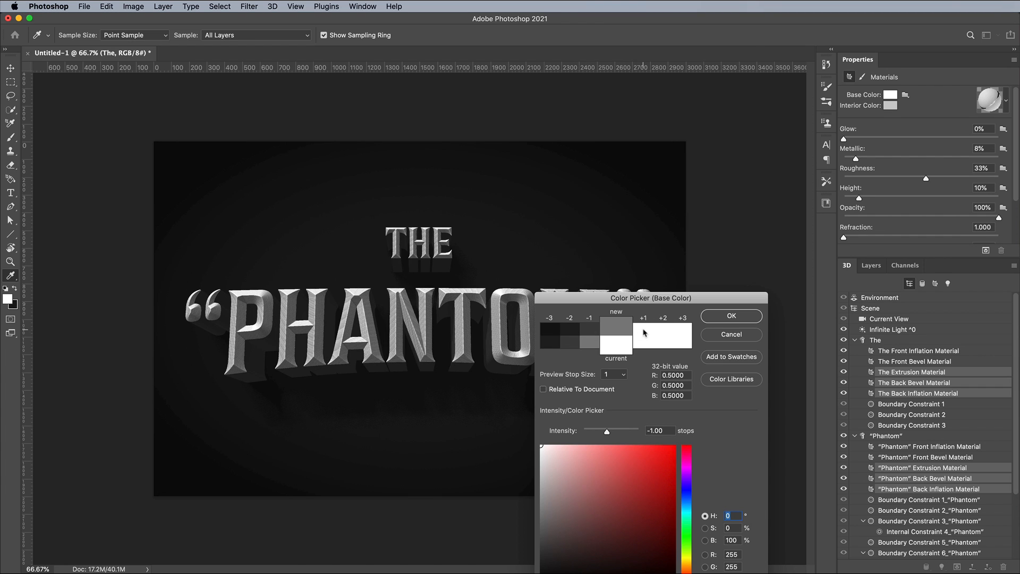
left_click(723, 315)
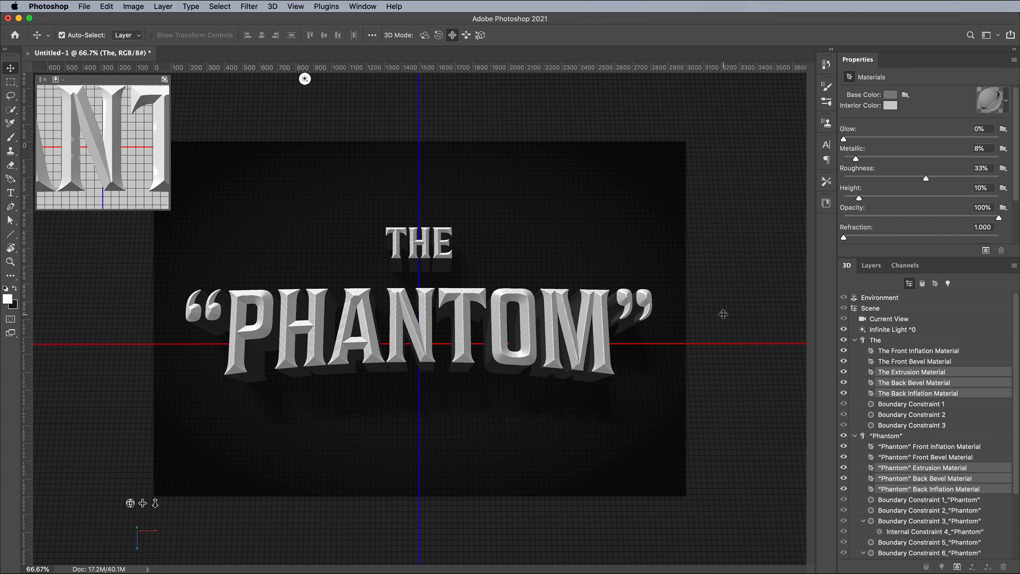
- Test-render the 3D scene and set the infinite light's intensity to 50%
left_click(985, 250)
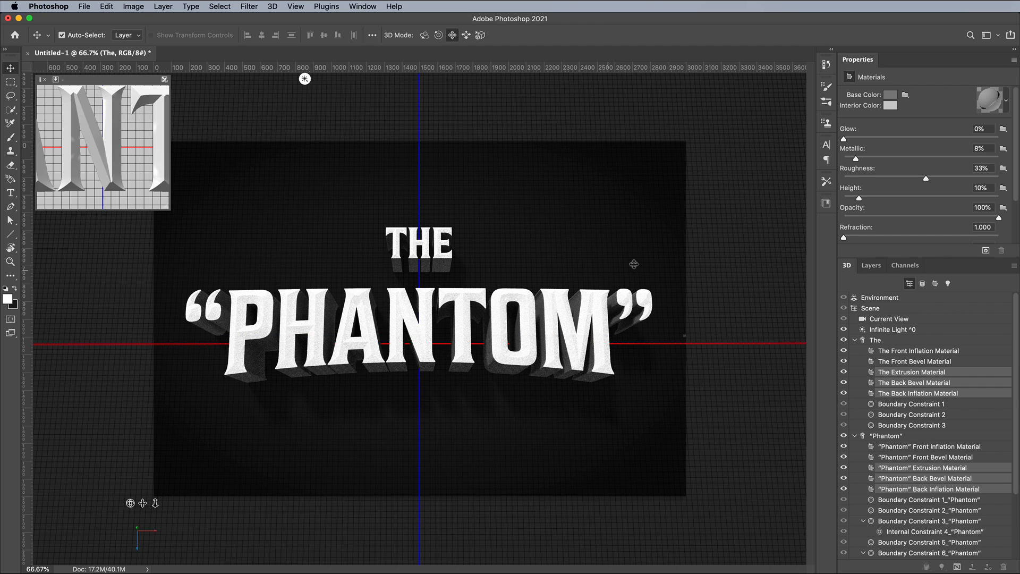
left_click(911, 330)
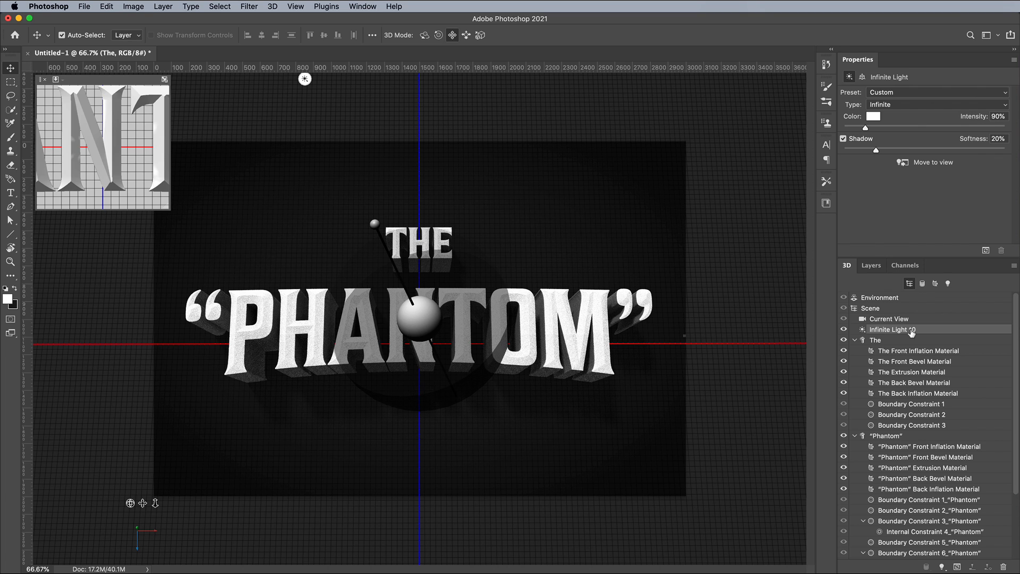
left_click(998, 116)
type("50")
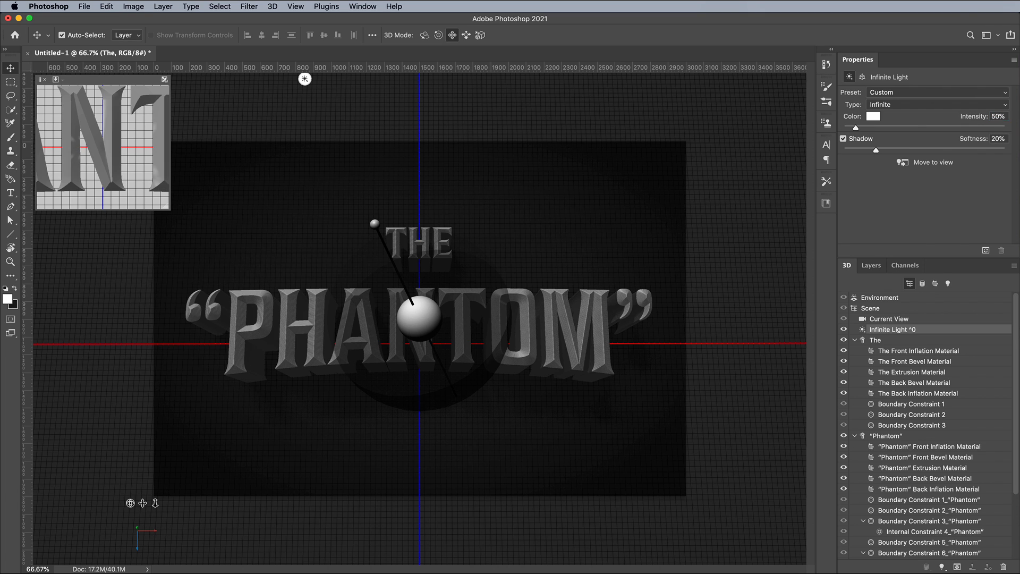
- Render the relit 3D scene and stop the render early
left_click(986, 249)
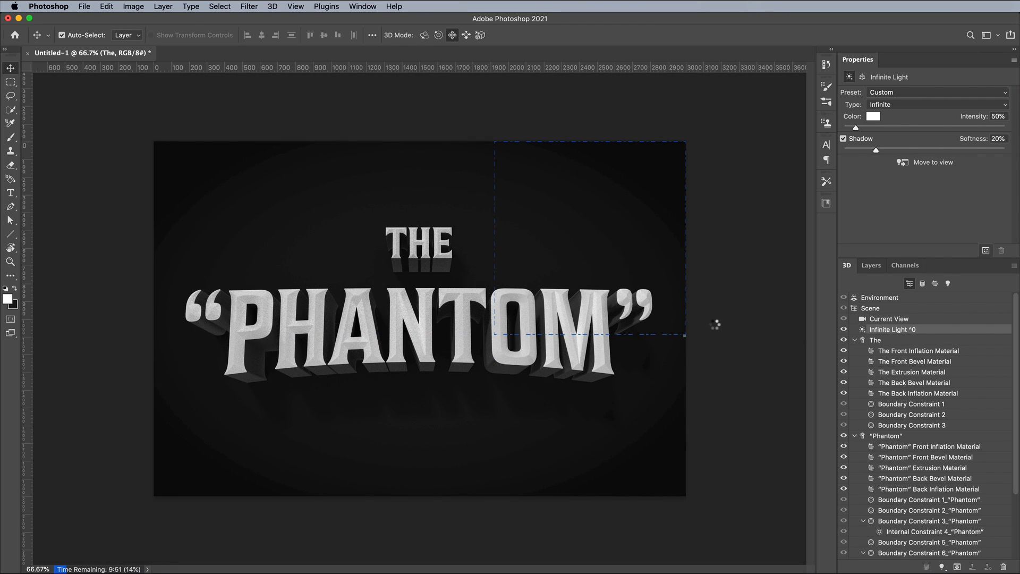
key("Escape")
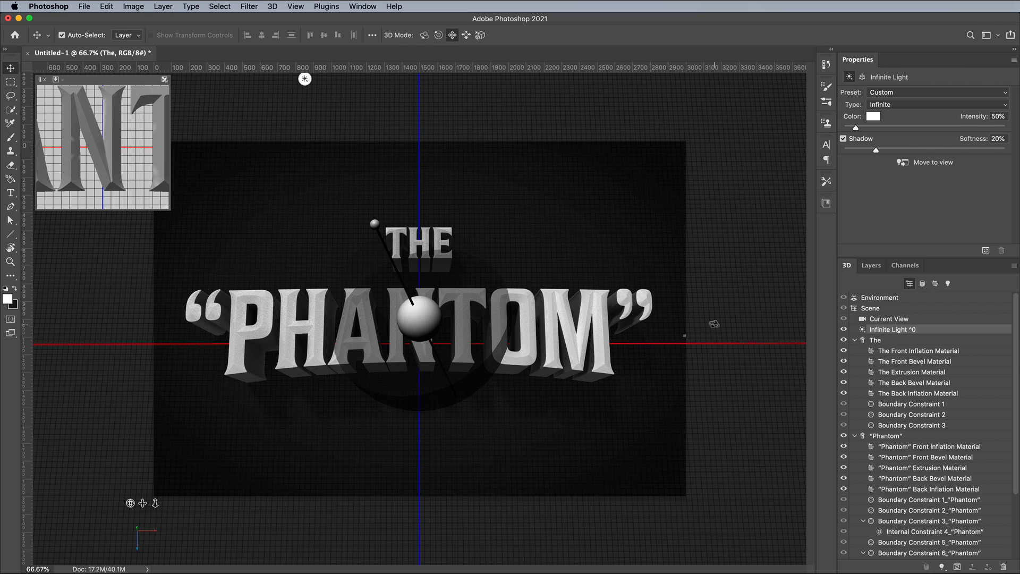
- Switch to a workspace layout that shows the color wheel together with the layers
left_click(871, 268)
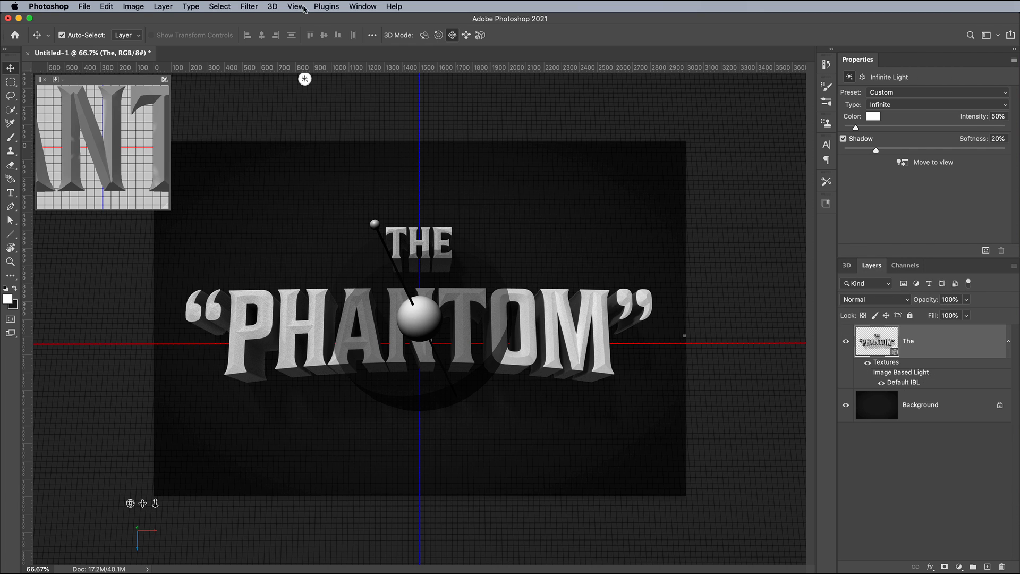
left_click(362, 6)
mouse_move(380, 29)
left_click(576, 45)
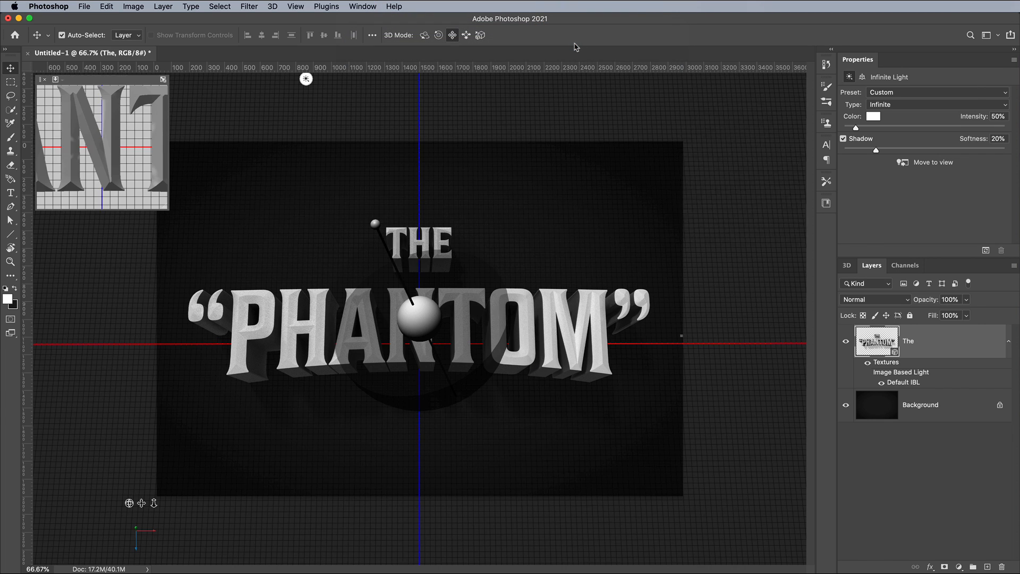
left_click(835, 123)
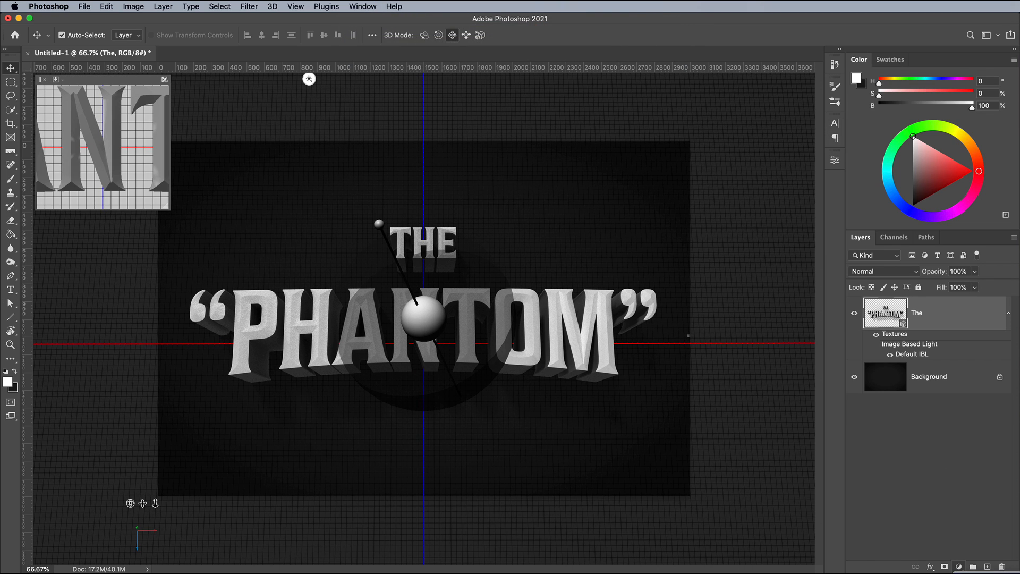
- Add a Levels adjustment clipped to the "The" 3D layer, with midtones at 0.87 and the black and white points adjusted for more contrast
left_click(959, 567)
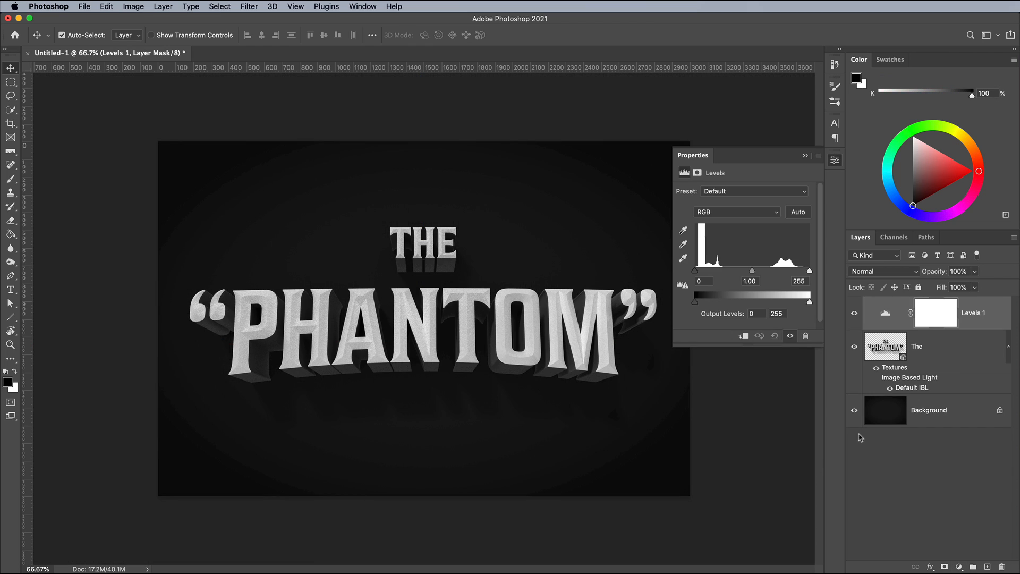
left_click(752, 271)
left_click(743, 335)
left_click_drag(753, 270, 756, 270)
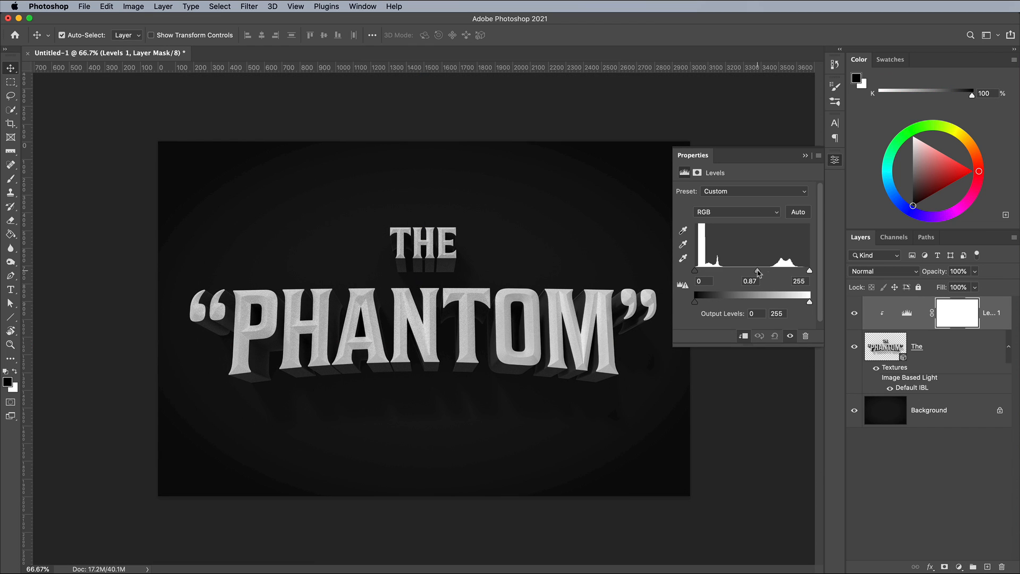
left_click_drag(810, 302, 802, 272)
left_click_drag(694, 271, 755, 271)
left_click(833, 158)
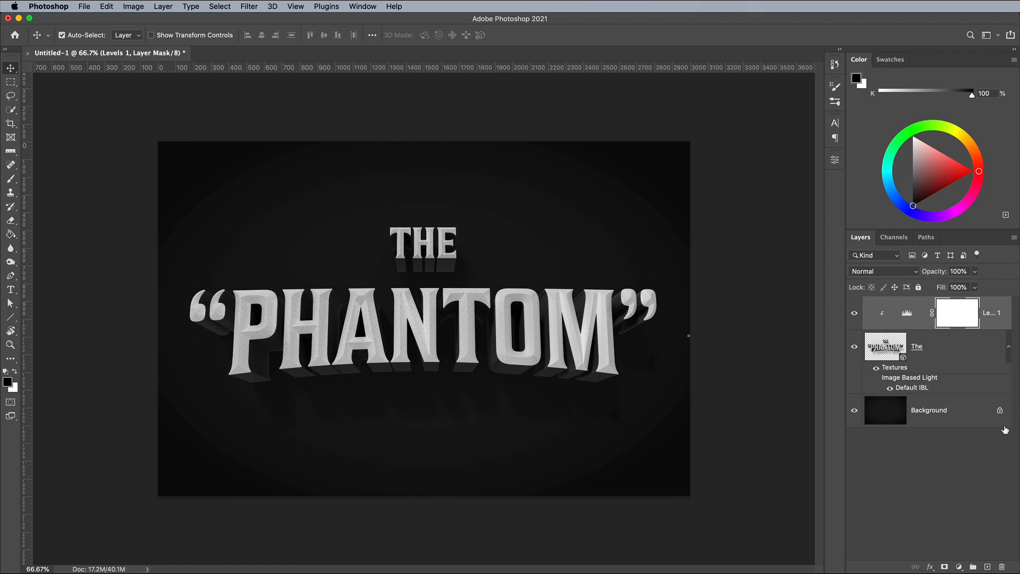
- Add a new layer filled with 50% gray above the Levels adjustment and set its blending mode to Overlay
left_click(987, 566)
key("x")
left_click(107, 6)
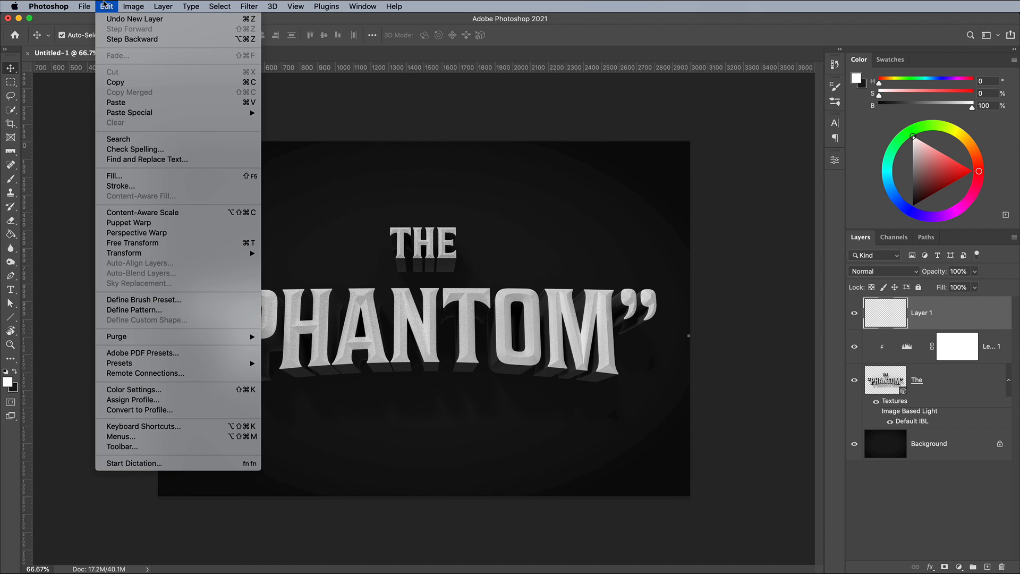
left_click(114, 176)
left_click(615, 257)
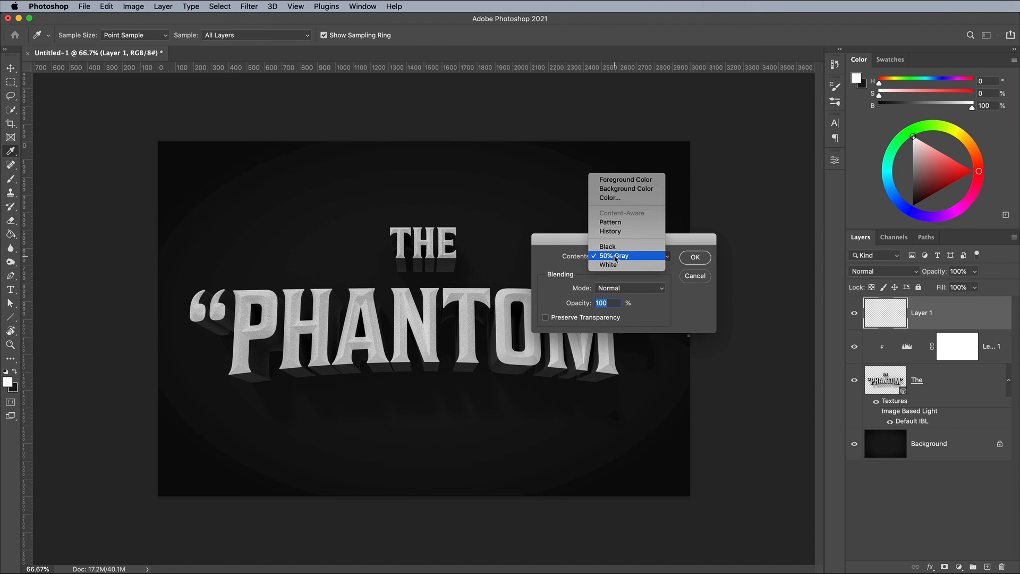
left_click(615, 257)
left_click(694, 257)
key("v")
left_click(863, 271)
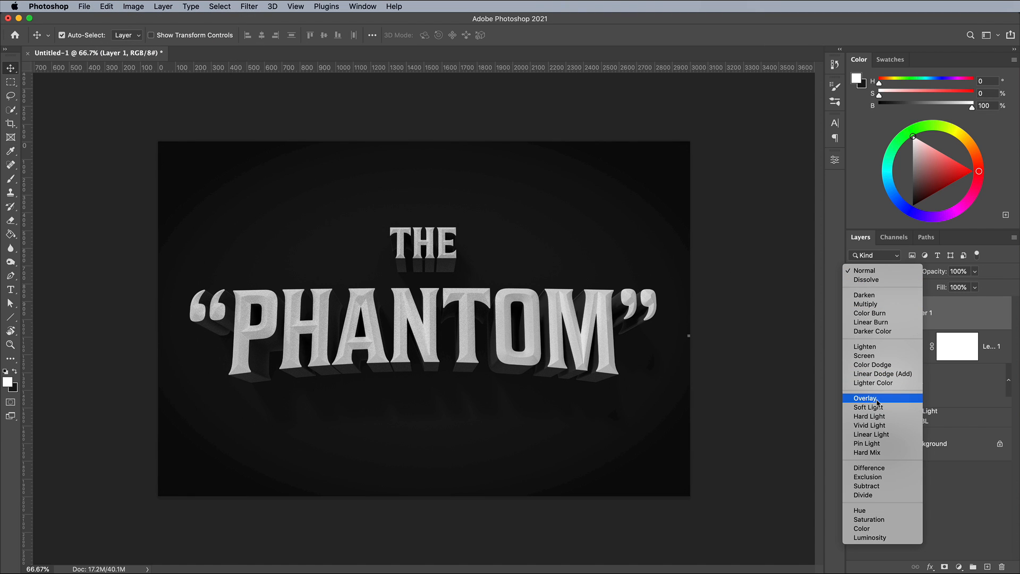
left_click(878, 402)
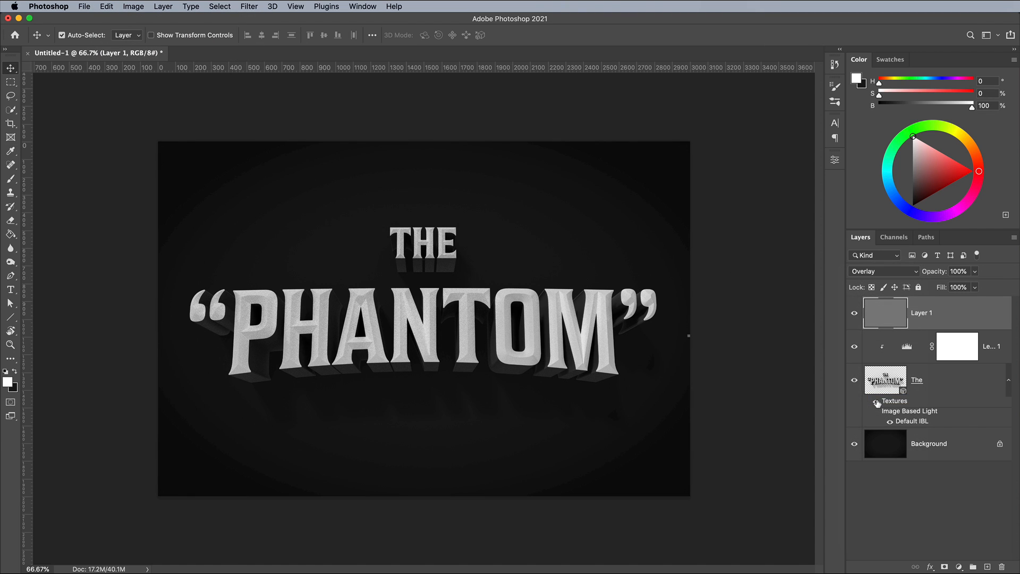
- Apply the Add Noise filter to the gray overlay layer at 15%, with Gaussian distribution and Monochromatic enabled
key("super+1")
left_click(256, 5)
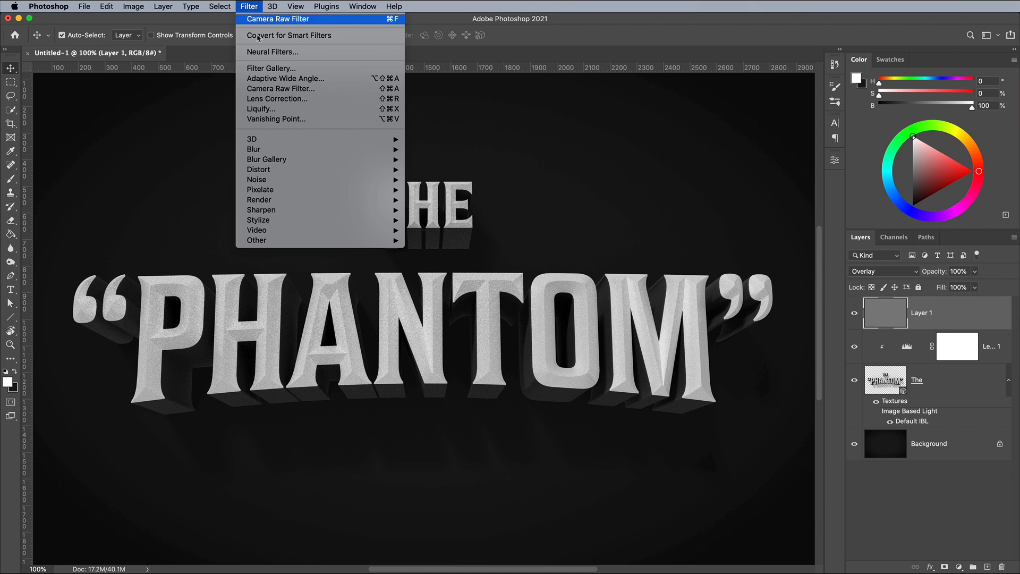
mouse_move(287, 180)
left_click(419, 180)
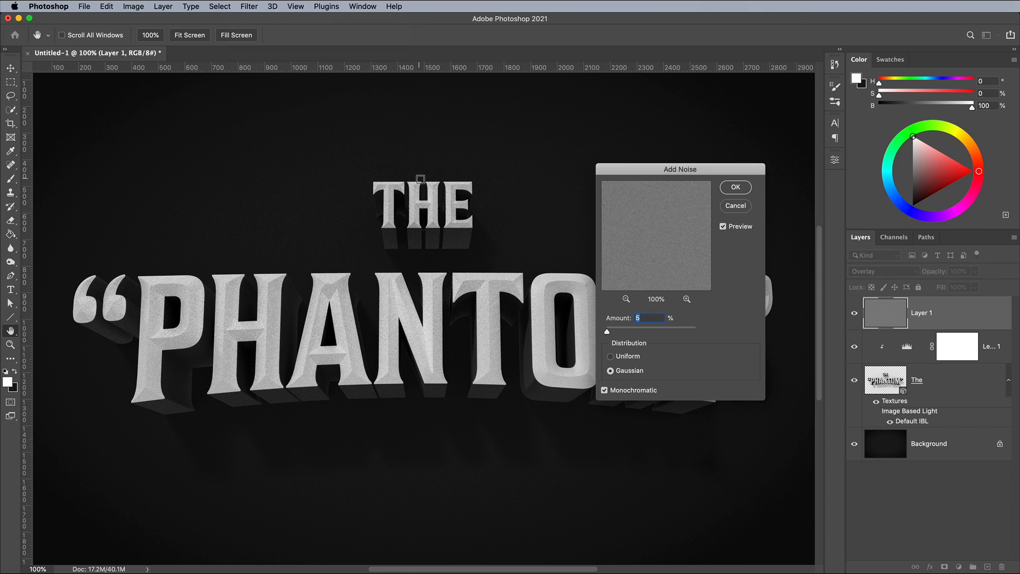
type("10")
type("15")
left_click(736, 187)
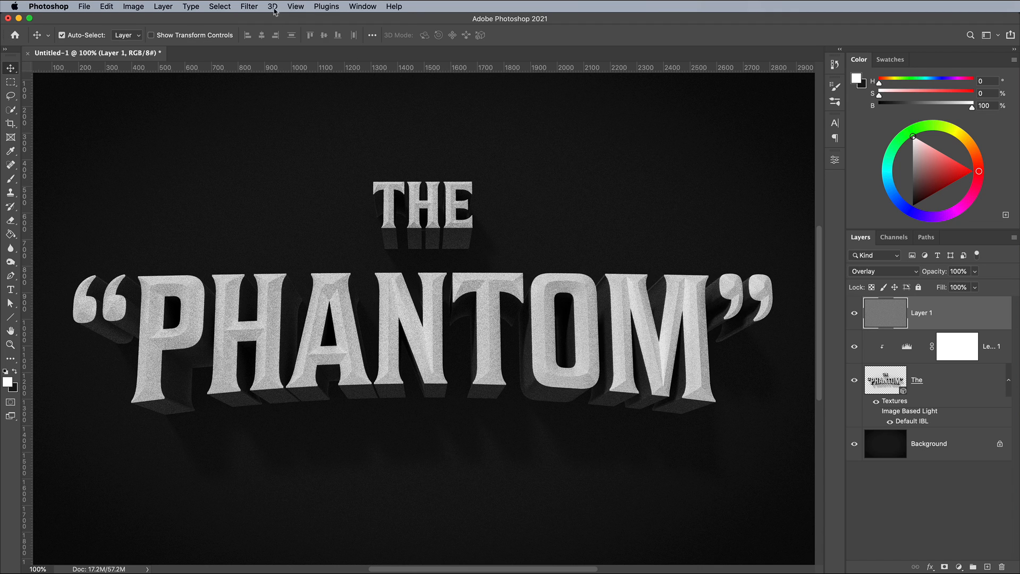
- Soften the noise layer with a Gaussian Blur of 0.5 pixels radius
left_click(249, 6)
mouse_move(272, 150)
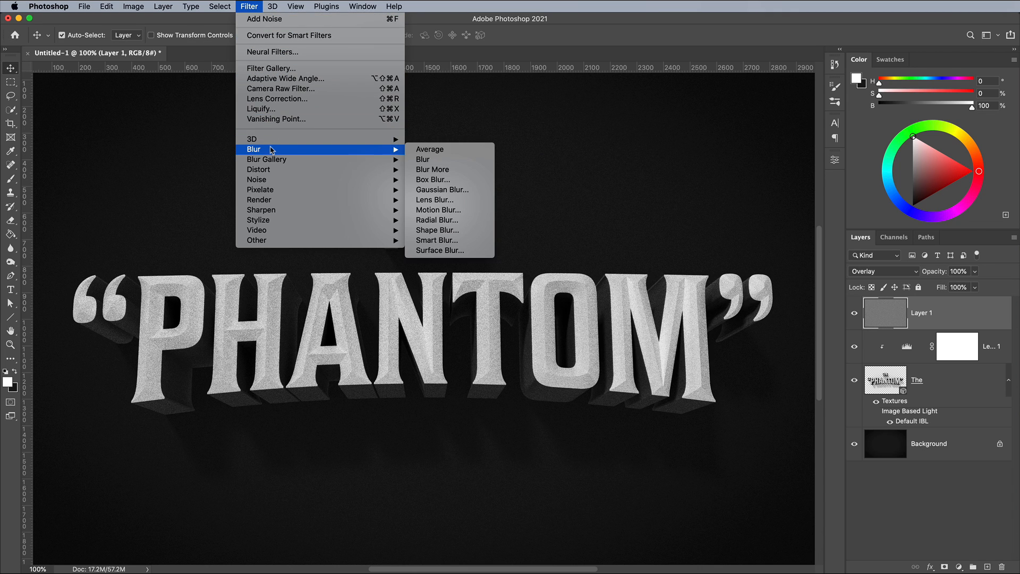
left_click(438, 190)
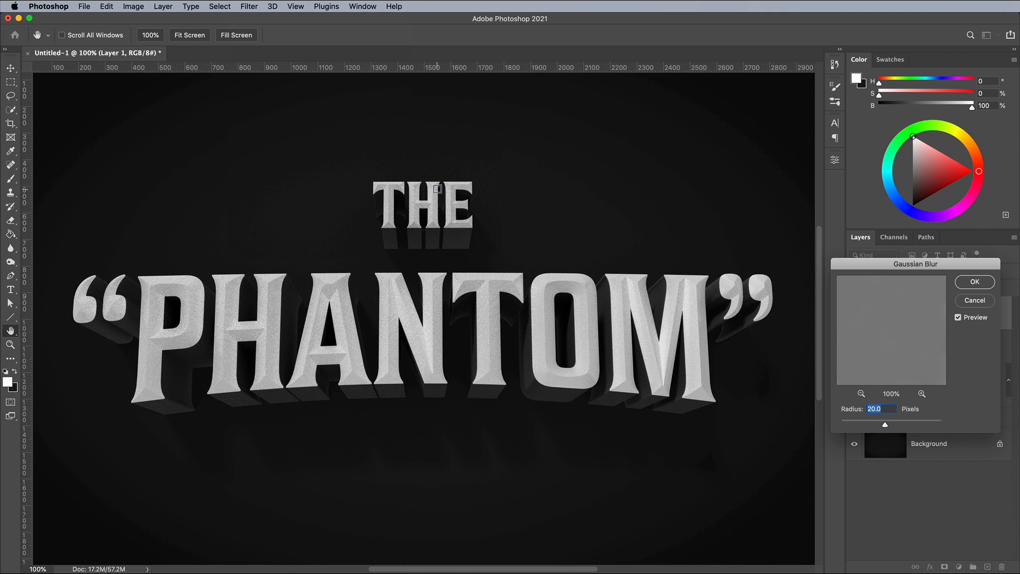
type("0.5")
left_click(967, 283)
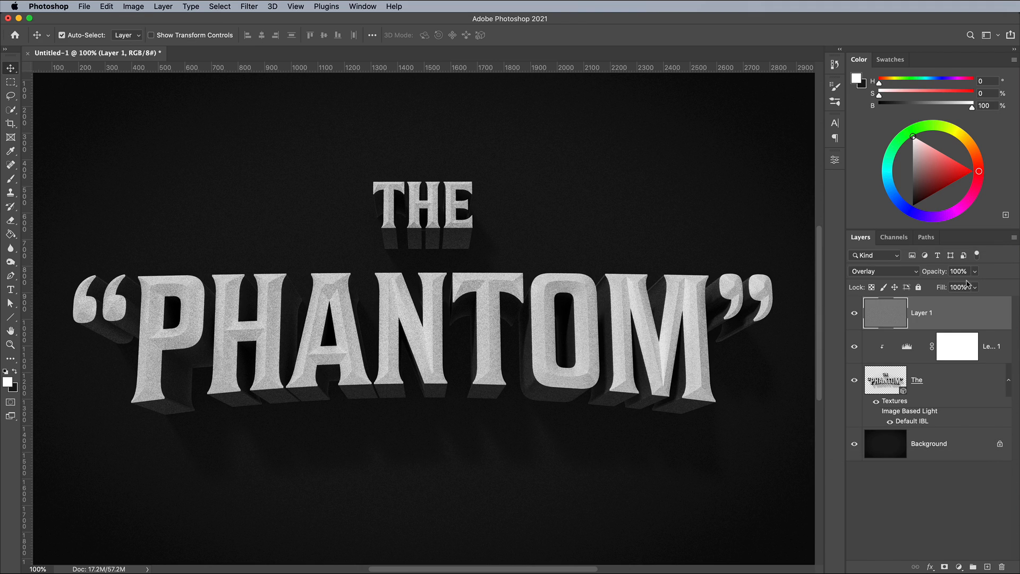
- Open 9.jpg from the Film Dust Textures folder on the desktop in Adobe Photoshop 2021
mouse_move(0, 572)
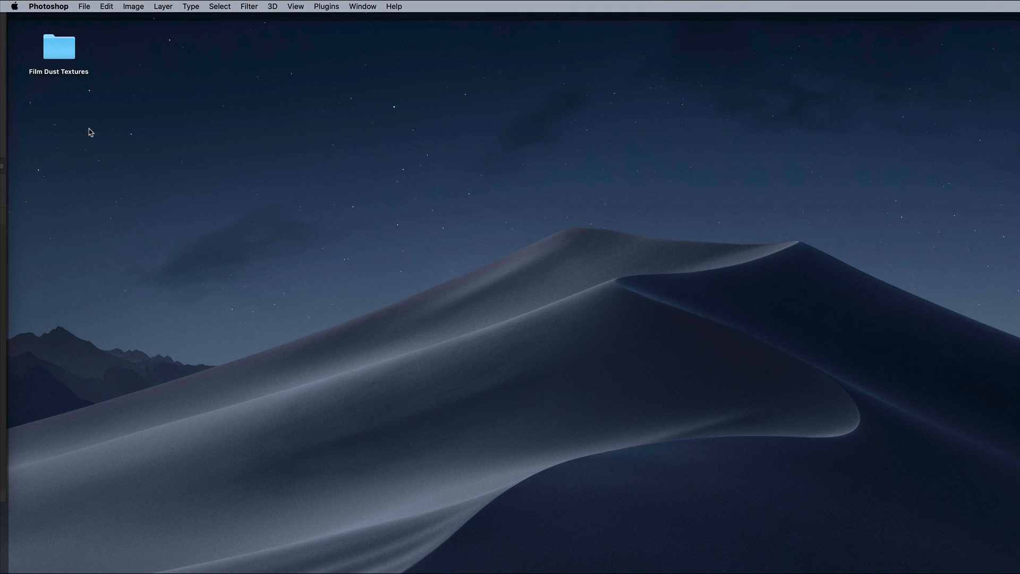
double_click(58, 48)
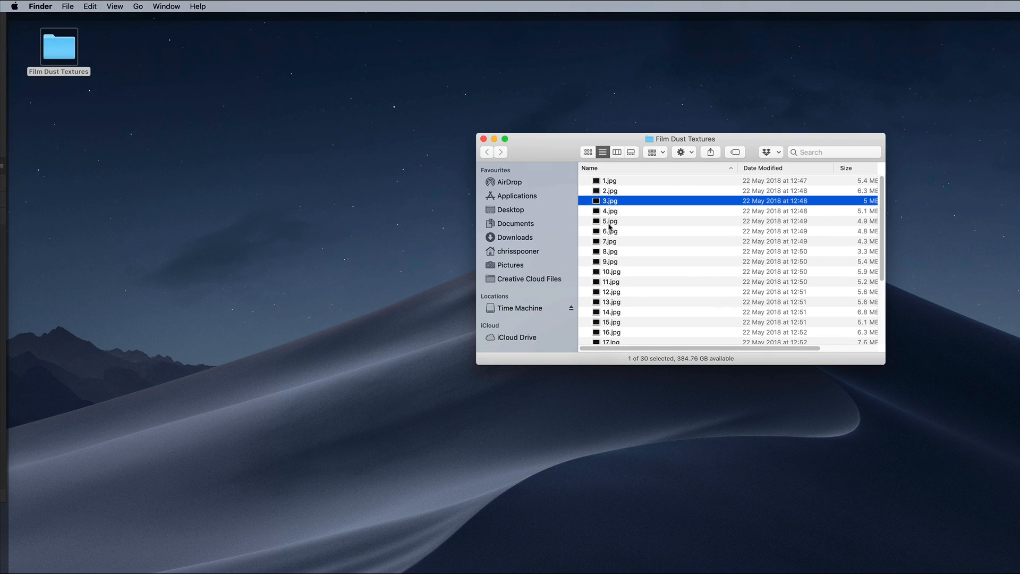
right_click(608, 264)
mouse_move(658, 277)
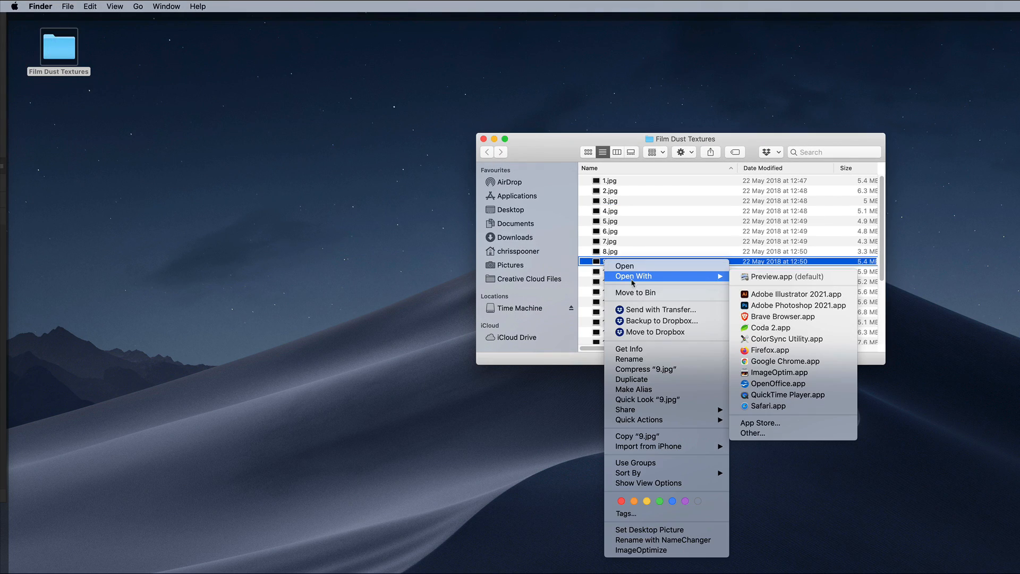
left_click(763, 304)
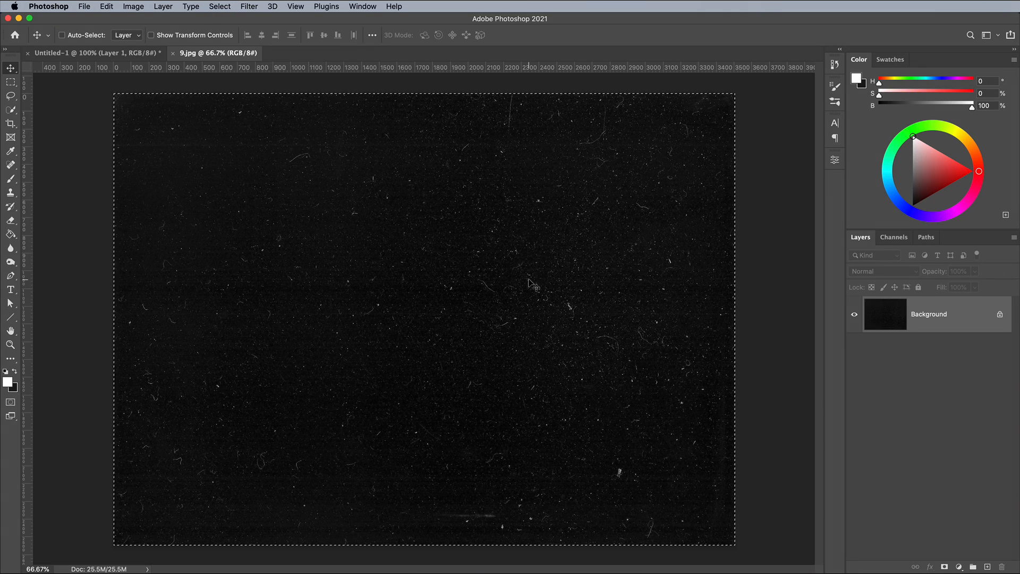
- Copy the dust texture into the title document as the top layer and scale it down to fit the canvas
key("super+c")
key("super+w")
key("super+v")
key("super+minus")
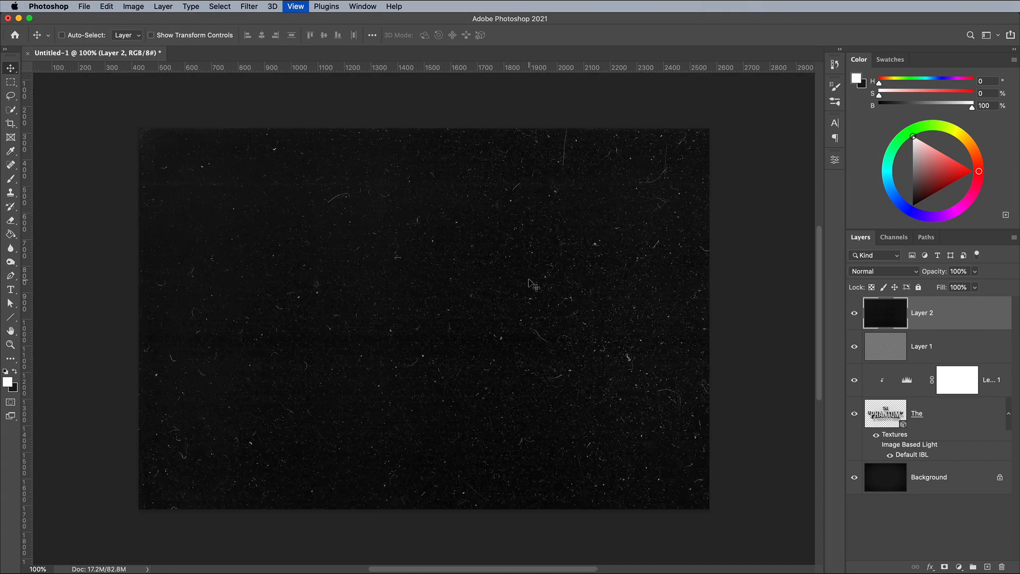
key("super+minus")
key("super+t")
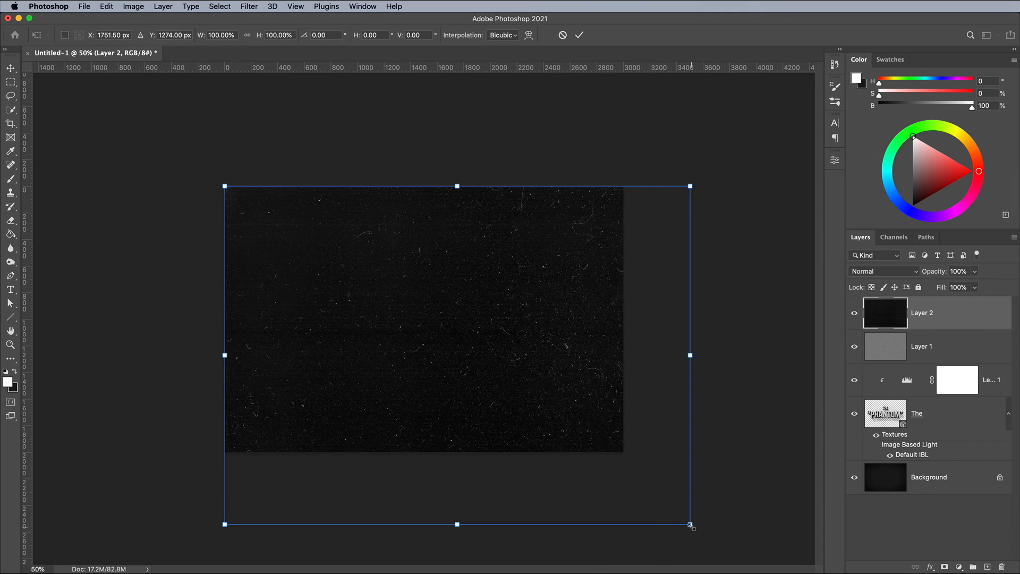
left_click_drag(690, 524, 623, 451)
key("Return")
- Set the dust texture layer's blending mode to Screen and reduce its opacity
key("super+plus")
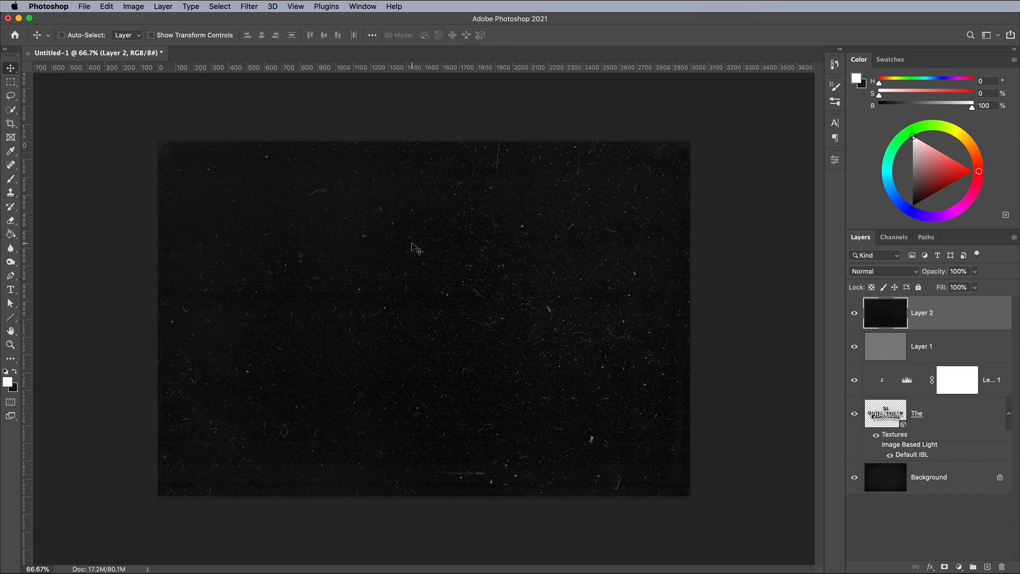
key("super+plus")
left_click(879, 271)
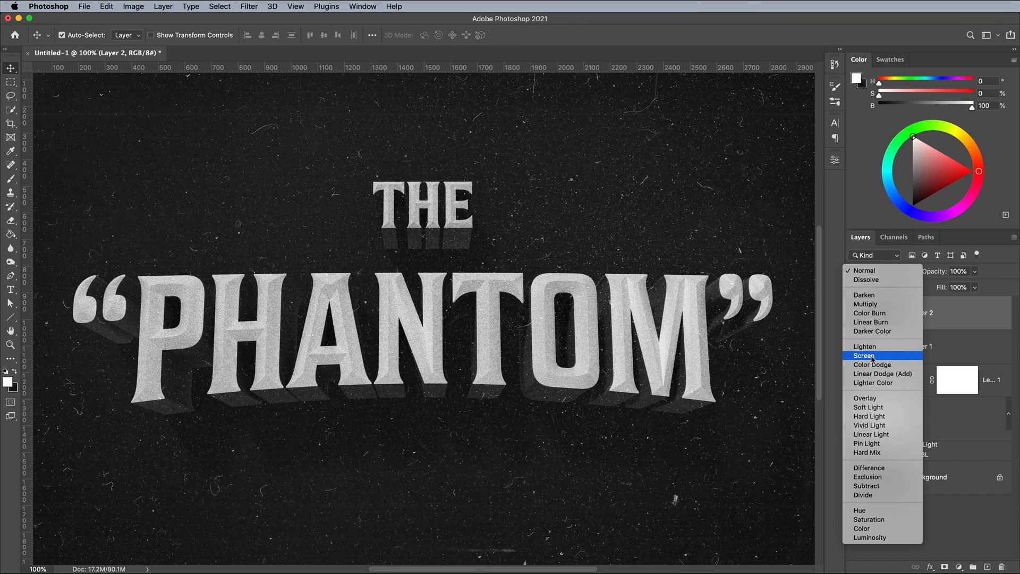
left_click(872, 357)
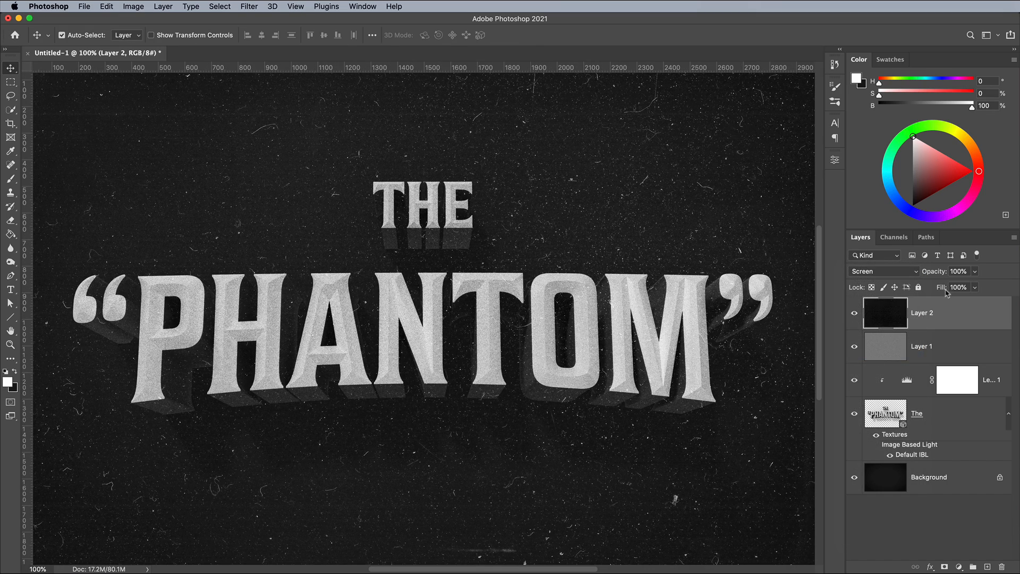
left_click(974, 272)
left_click_drag(974, 282, 944, 288)
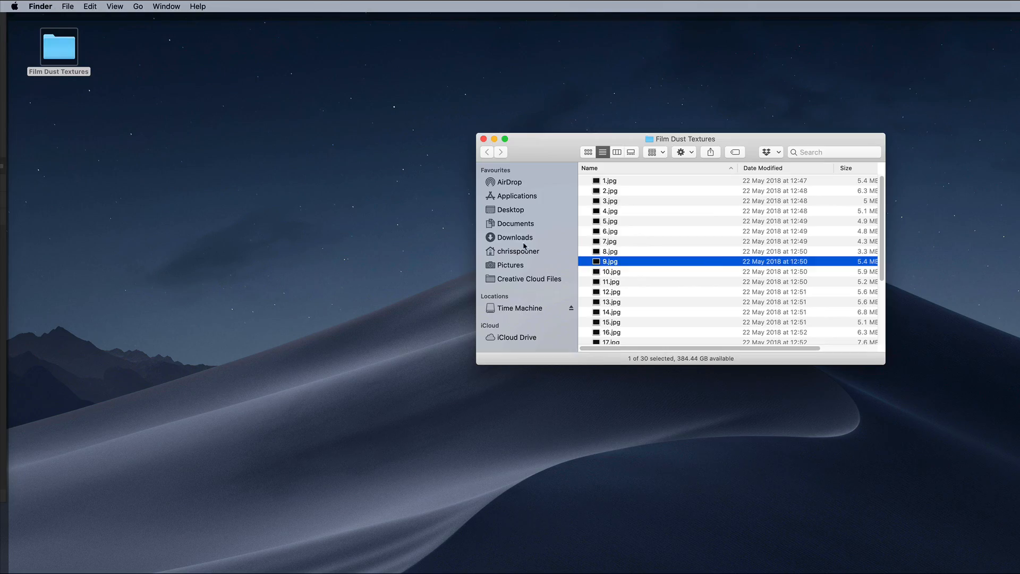
- Add a second film dust texture from the folder as a layer scaled to the canvas and blended in Screen mode
right_click(589, 191)
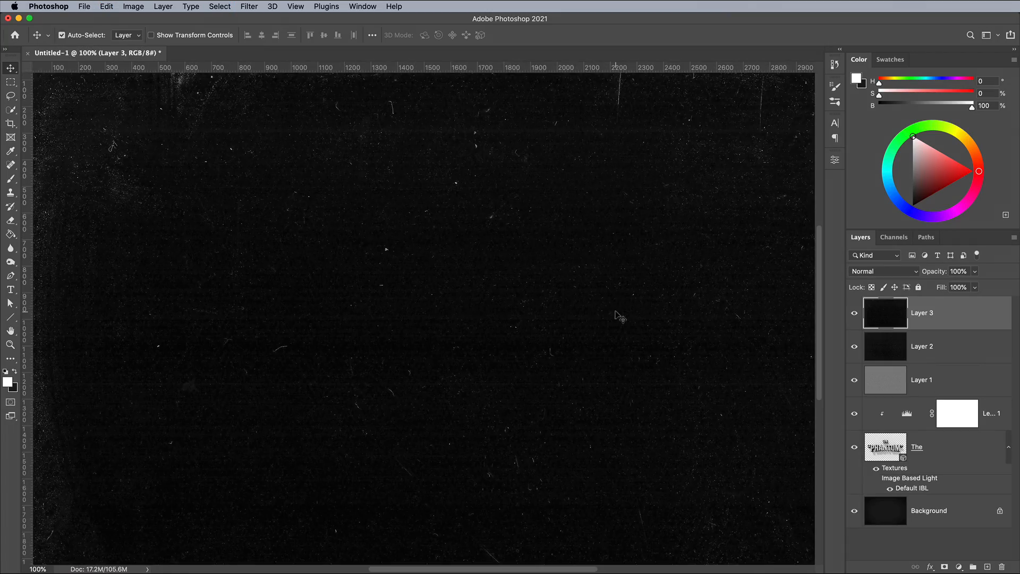
key("super+t")
key("super+minus")
left_click_drag(688, 524, 621, 450)
key("Return")
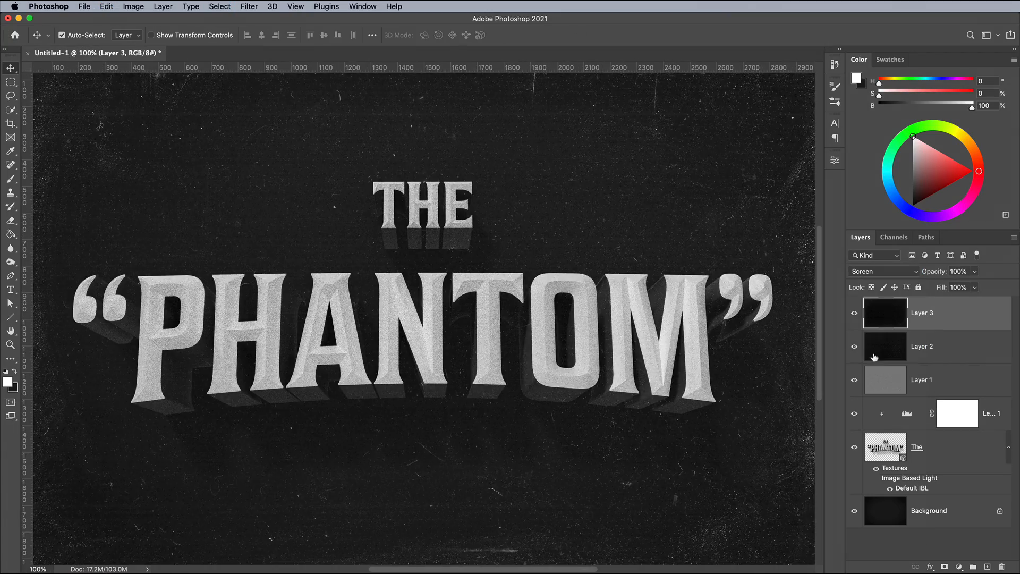
- Lower the second dust texture layer's opacity to about 45%
key("super+minus")
left_click_drag(958, 288, 948, 287)
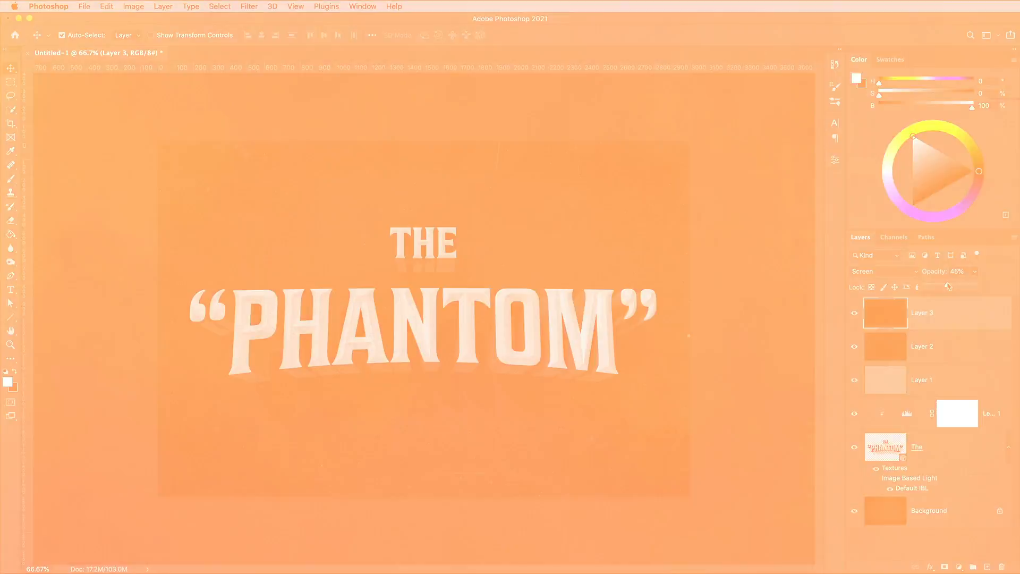